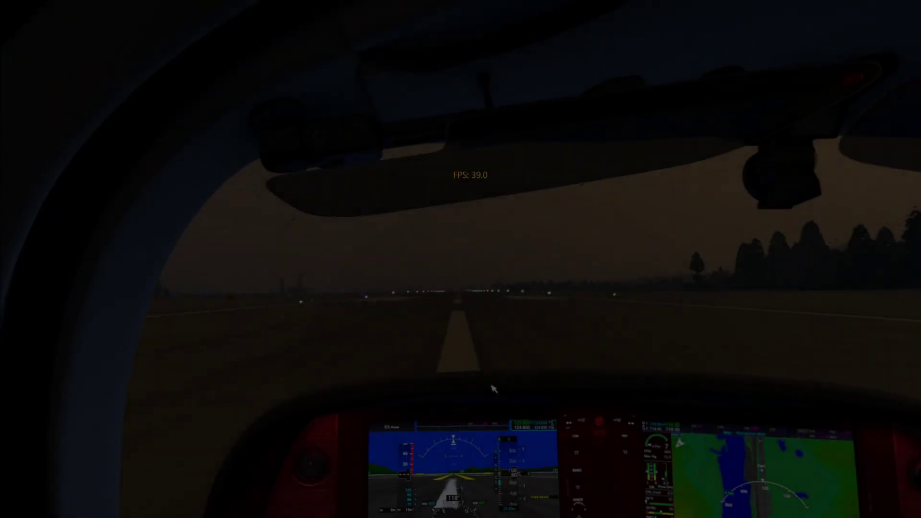
# Step: Look out the cockpit's left side window in Microsoft Flight Simulator
pyautogui.press('Left')
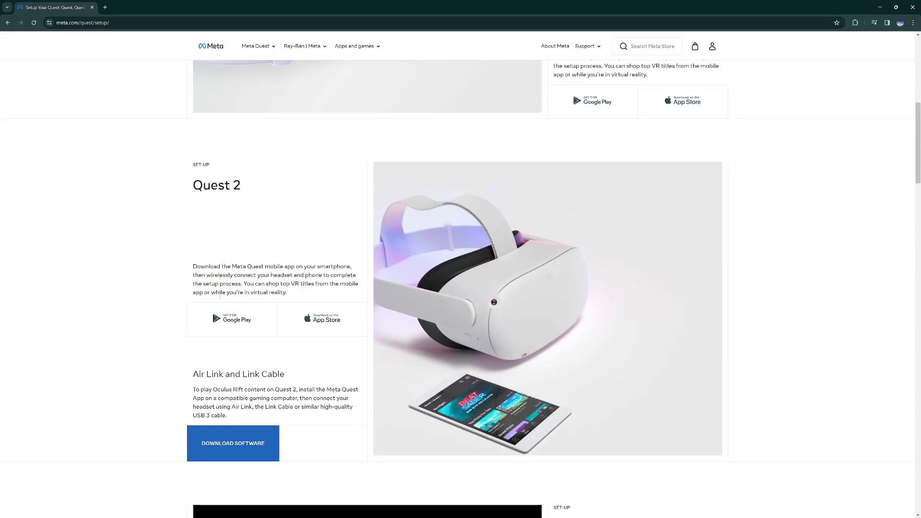
# Step: Request the Oculus PC software download, cancel the duplicate installer save, and start searching 'openxr'
pyautogui.click(221, 434)
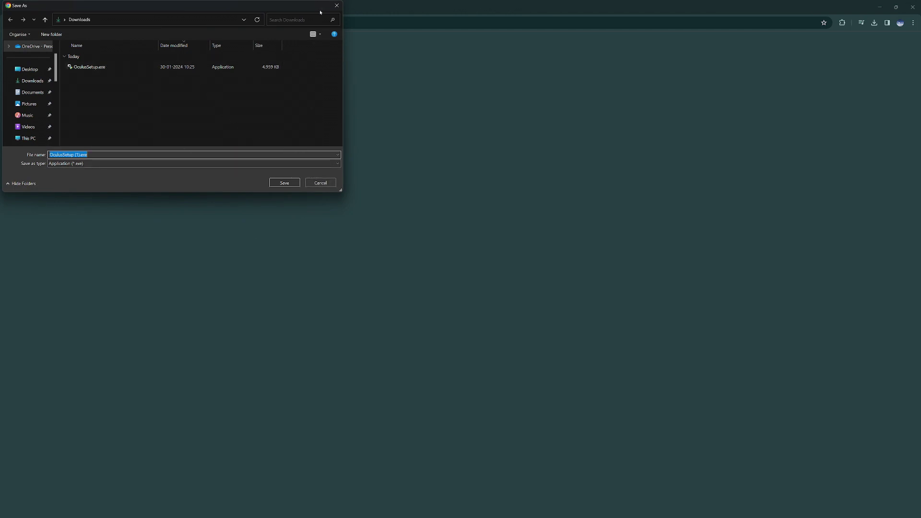
pyautogui.click(337, 5)
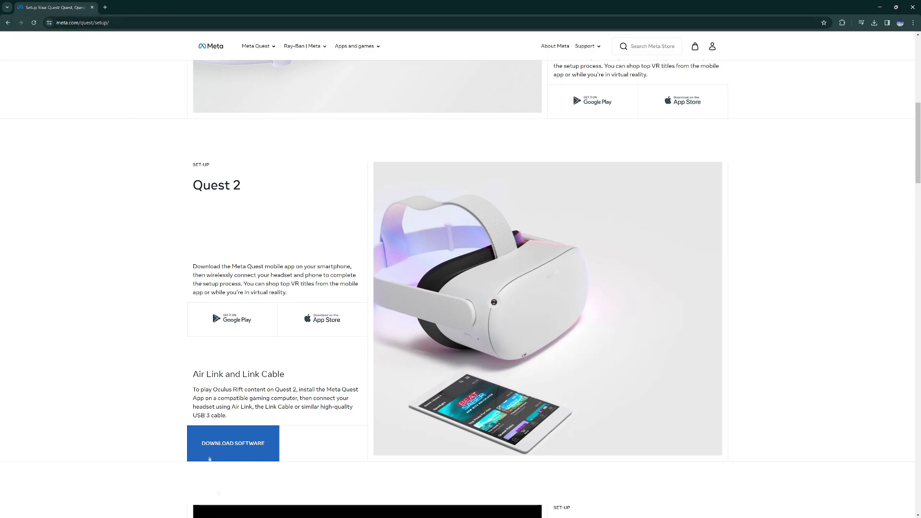
pyautogui.click(130, 23)
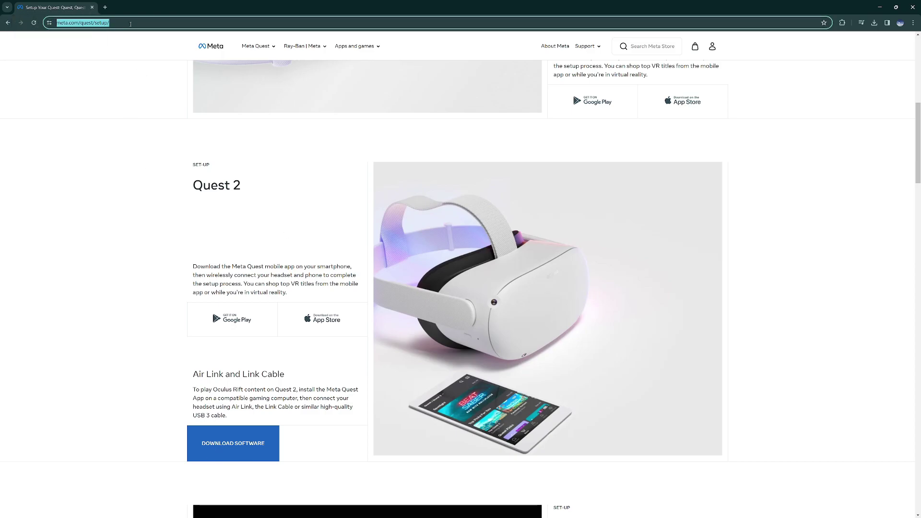
pyautogui.write('openxr')
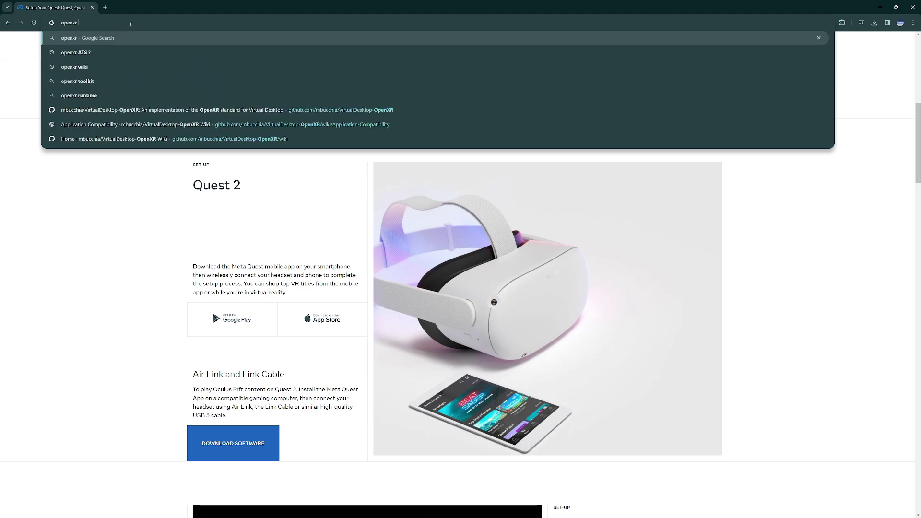
# Step: Save OpenXR-Toolkit-1.3.2.msi to Downloads from the OpenXR Toolkit Quickstart page
pyautogui.click(94, 84)
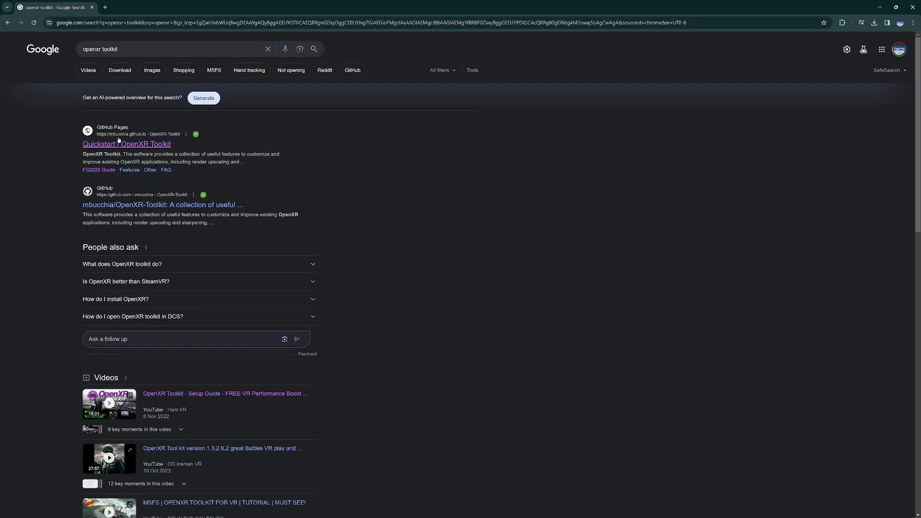
pyautogui.click(118, 144)
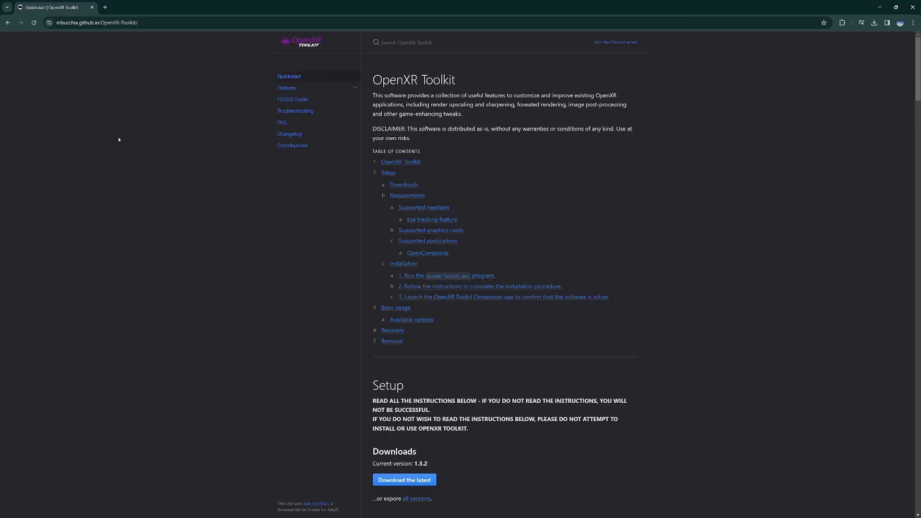
pyautogui.scroll(-3, 533, 210)
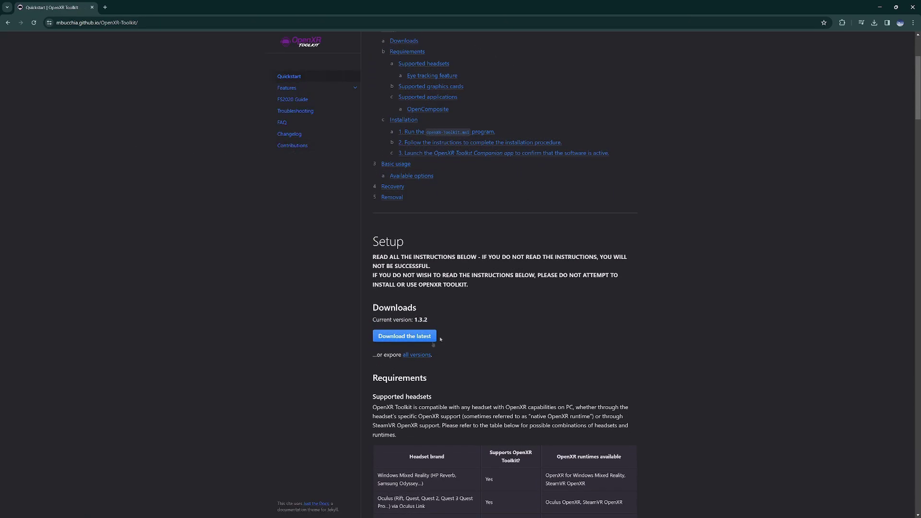
pyautogui.click(391, 337)
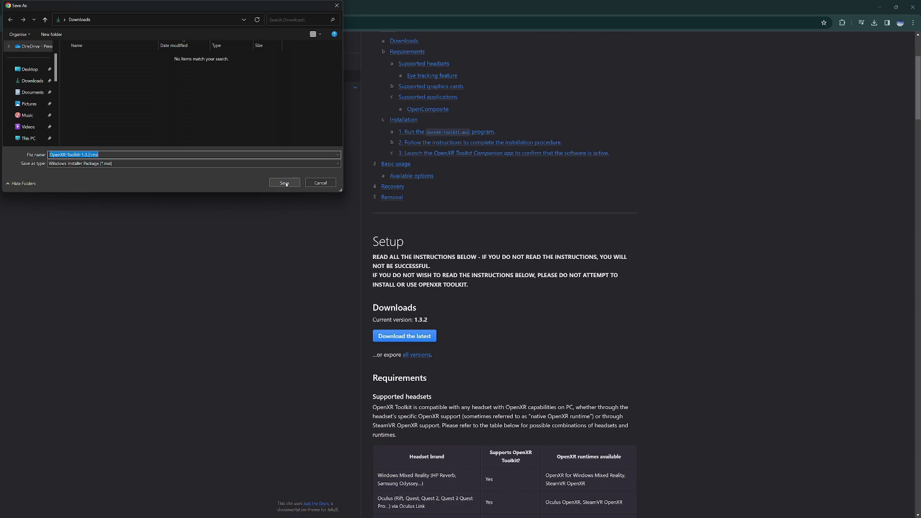
pyautogui.click(284, 183)
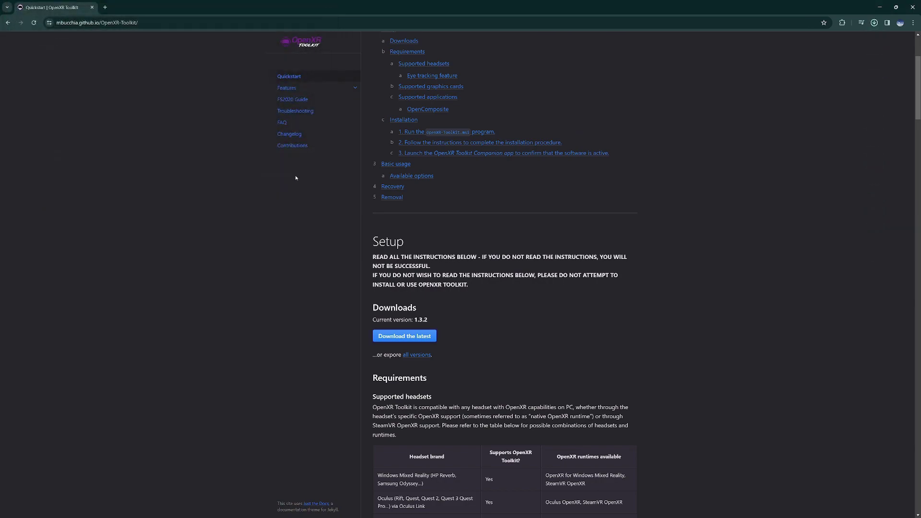
# Step: Search Google for 'oculus tray tool' and open the Oculus Tray Tool site
pyautogui.click(128, 22)
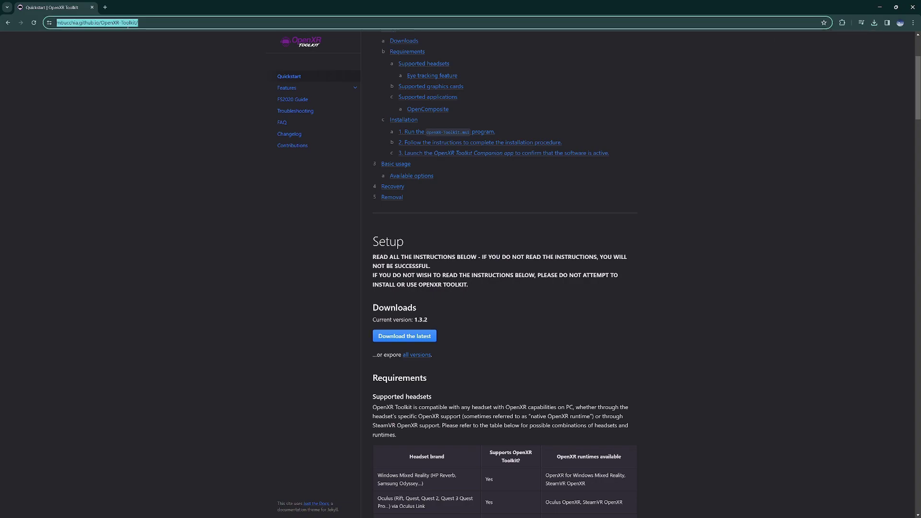
pyautogui.write('oculus')
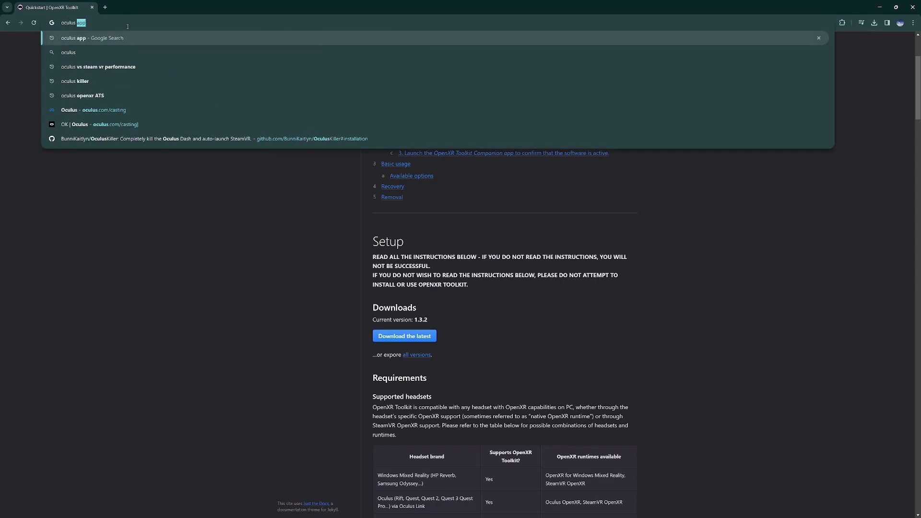
pyautogui.write(' tra')
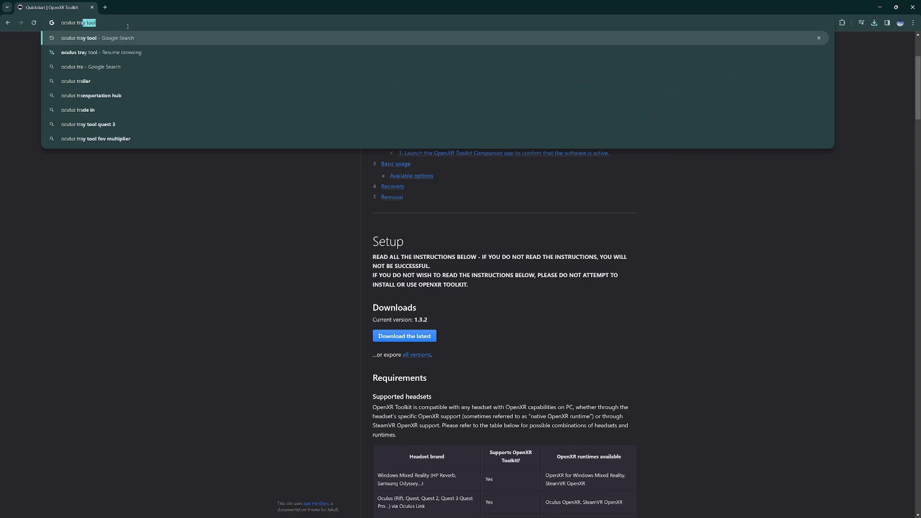
pyautogui.press('Return')
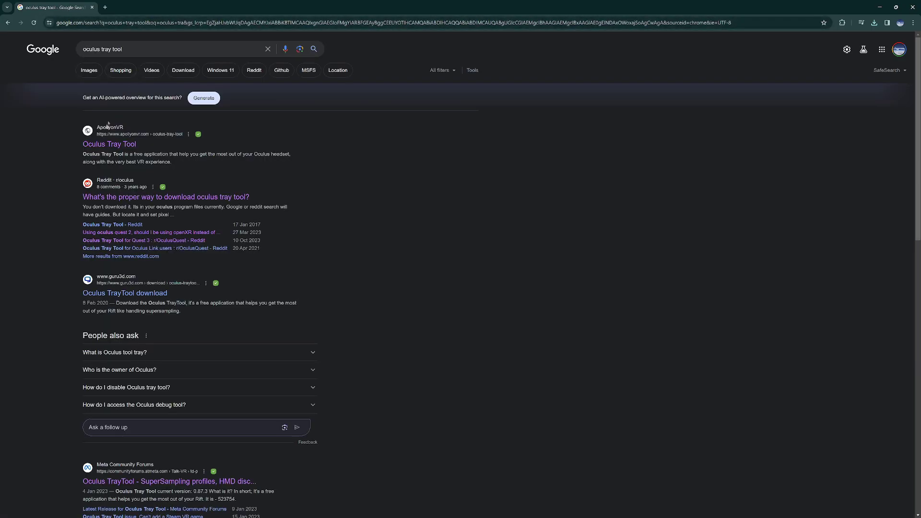
pyautogui.click(106, 143)
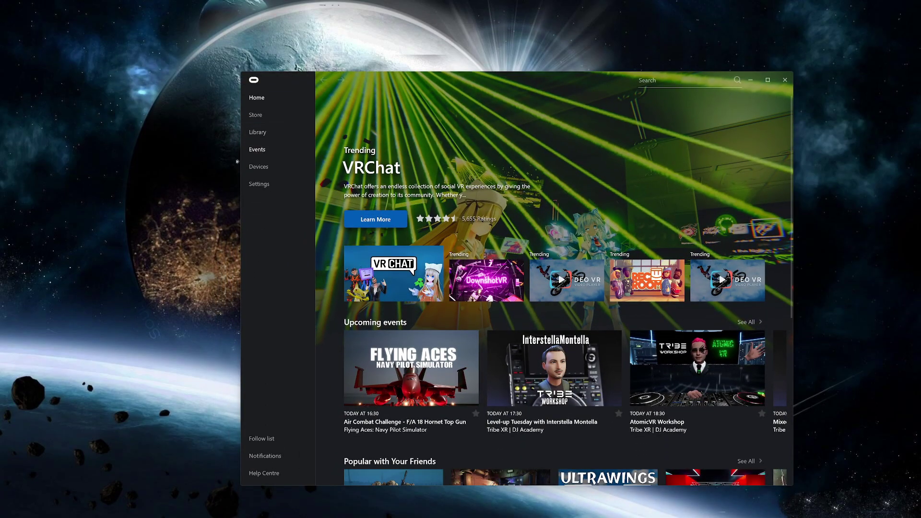
# Step: Open the Quest 3 and Touch details and keep audio output and microphone on Windows settings
pyautogui.click(262, 166)
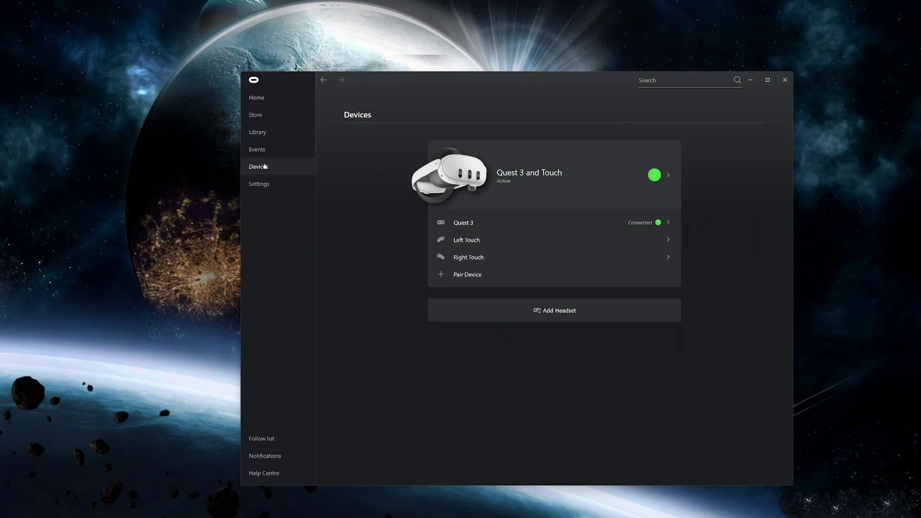
pyautogui.click(564, 175)
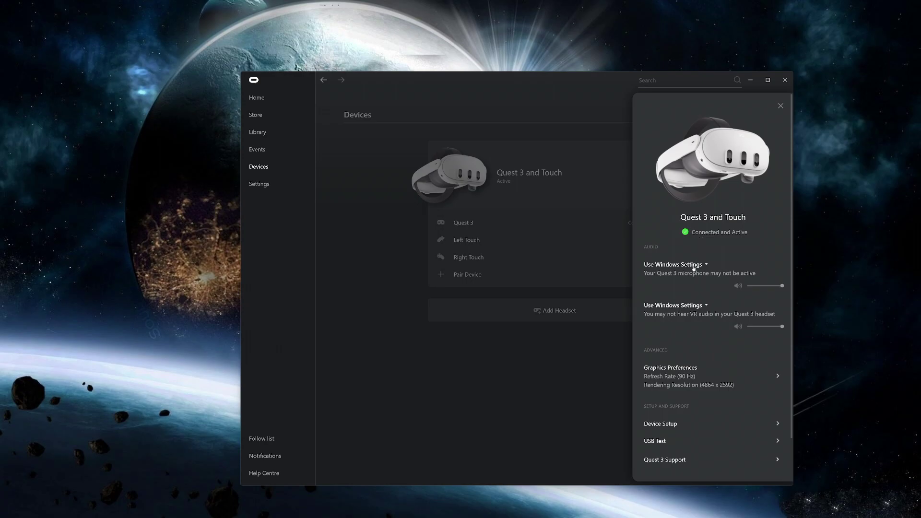
pyautogui.scroll(-1, 693, 267)
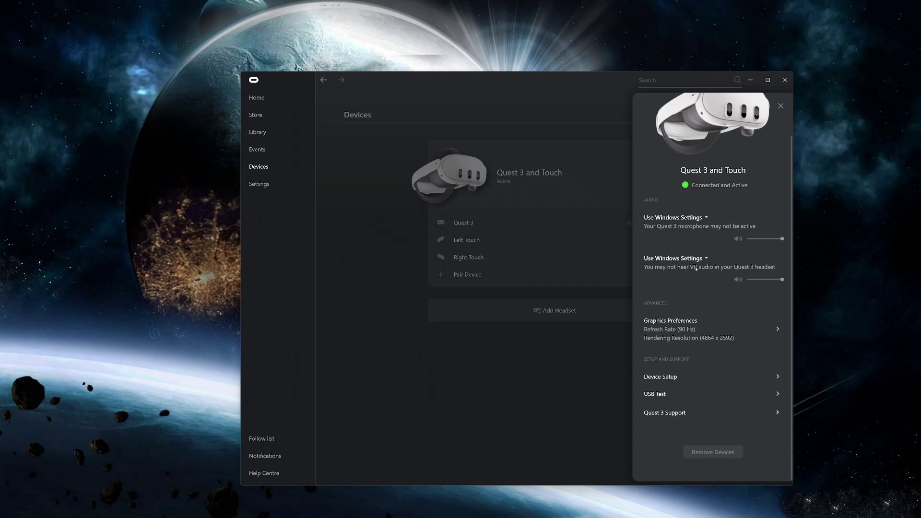
pyautogui.click(694, 259)
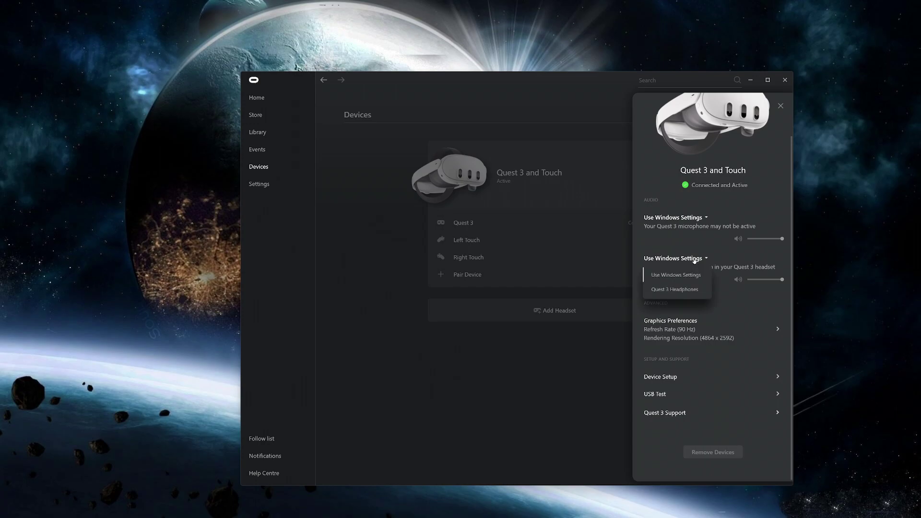
pyautogui.click(718, 251)
pyautogui.click(692, 219)
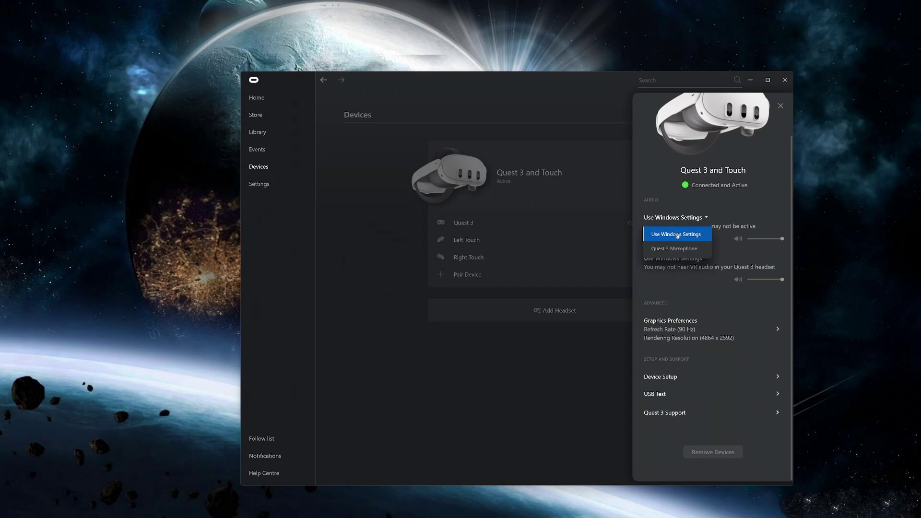
pyautogui.click(684, 293)
# Step: Check graphics preferences show 90 Hz and 4864 x 2592, then reopen the device details
pyautogui.click(690, 337)
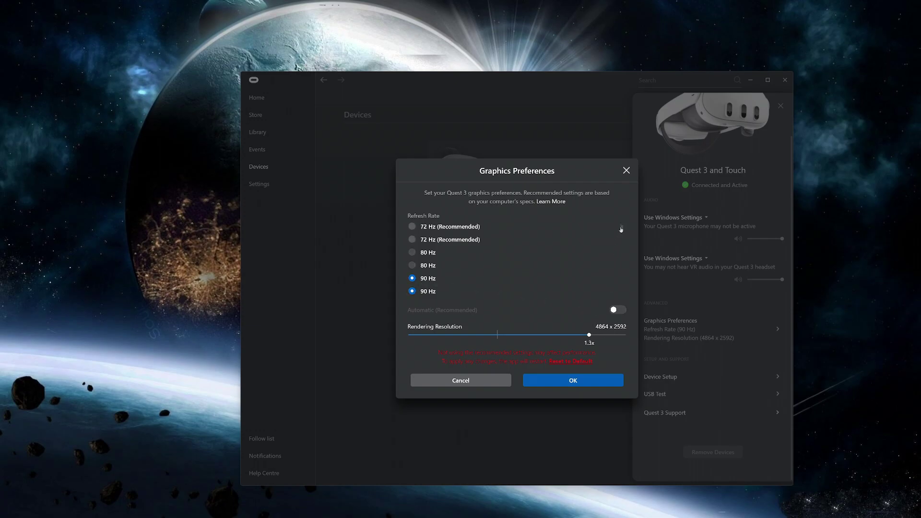
pyautogui.click(626, 172)
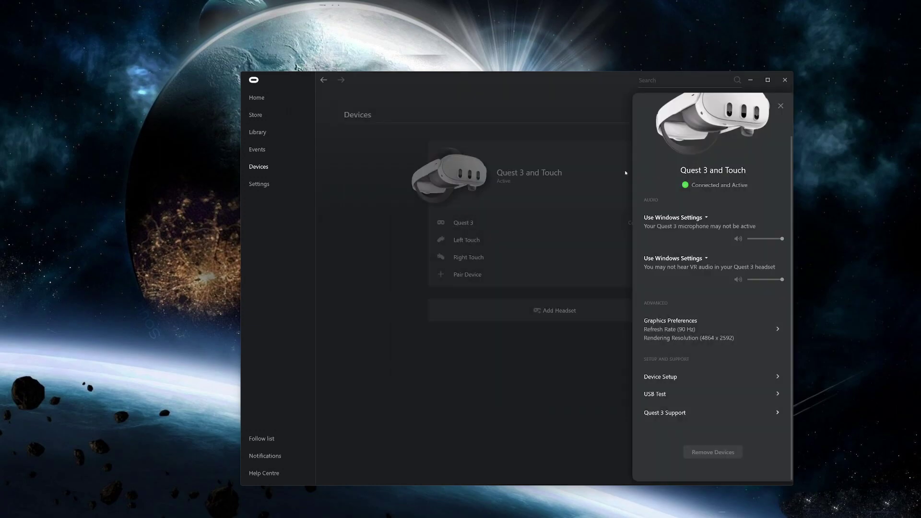
pyautogui.click(780, 106)
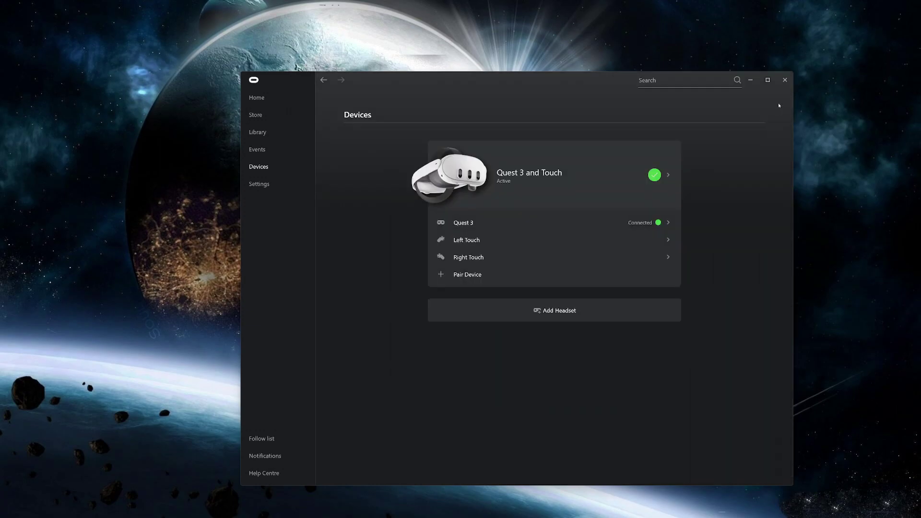
pyautogui.click(648, 184)
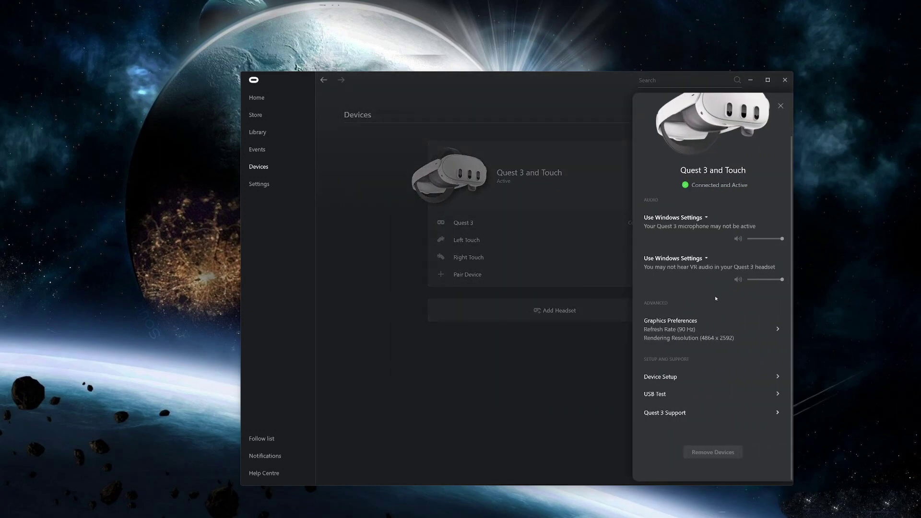
# Step: Run the Link cable test, confirming a compatible USB 3 connection at 2.5 Gbps
pyautogui.click(664, 394)
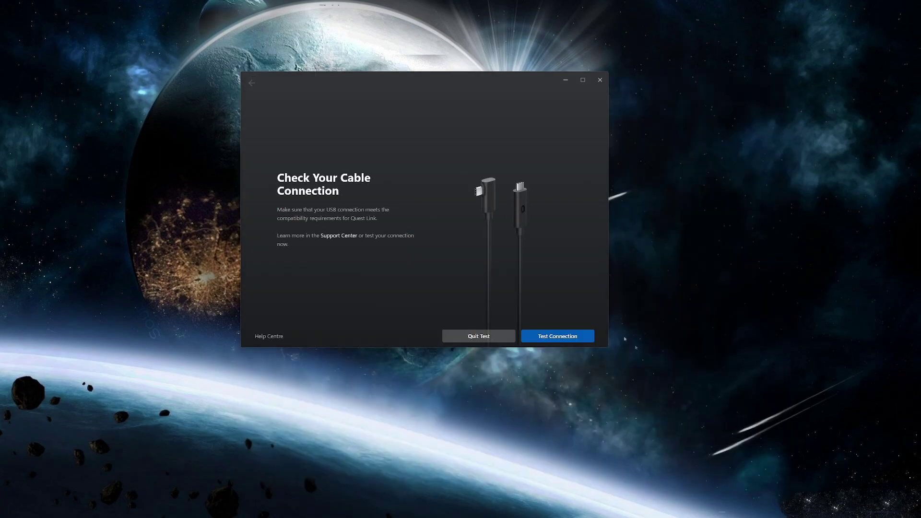
pyautogui.click(547, 338)
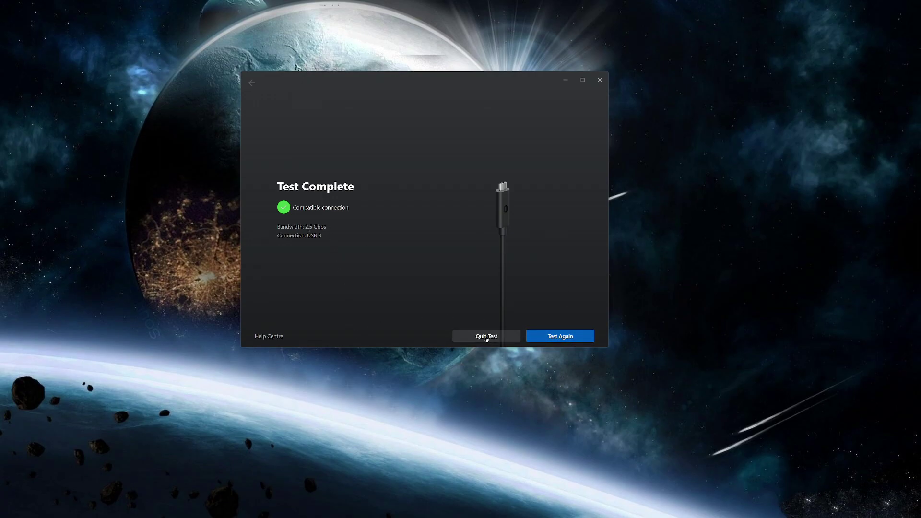
pyautogui.click(486, 337)
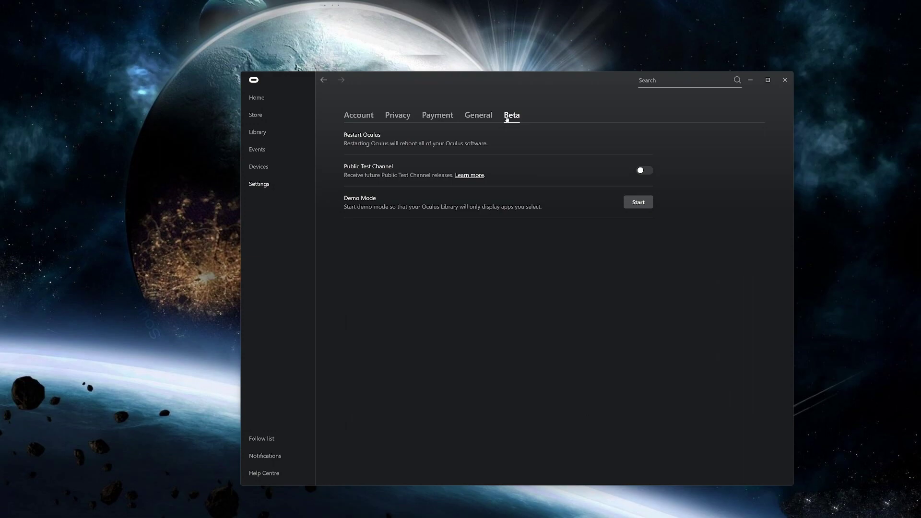
# Step: Show the General settings to confirm Oculus is the active OpenXR runtime
pyautogui.click(478, 115)
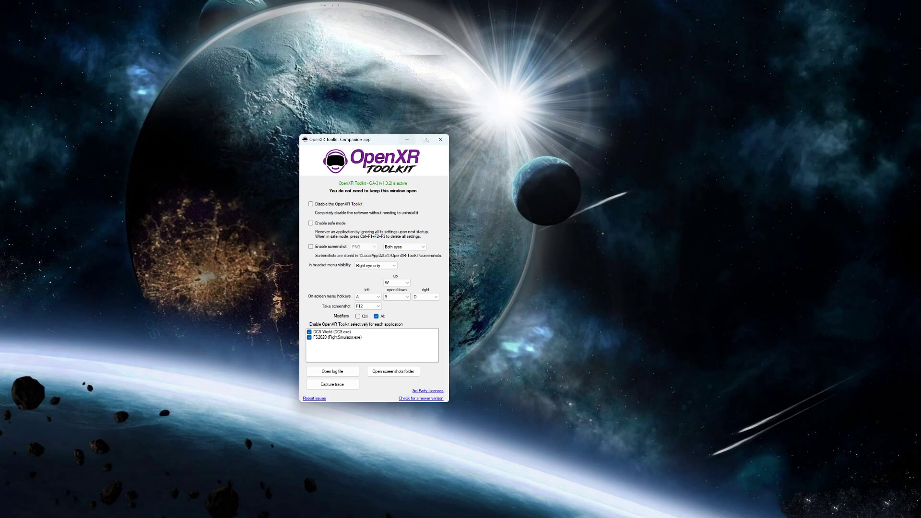
# Step: Close the OpenXR Toolkit Companion after confirming FS2020 and DCS World are enabled
pyautogui.click(437, 140)
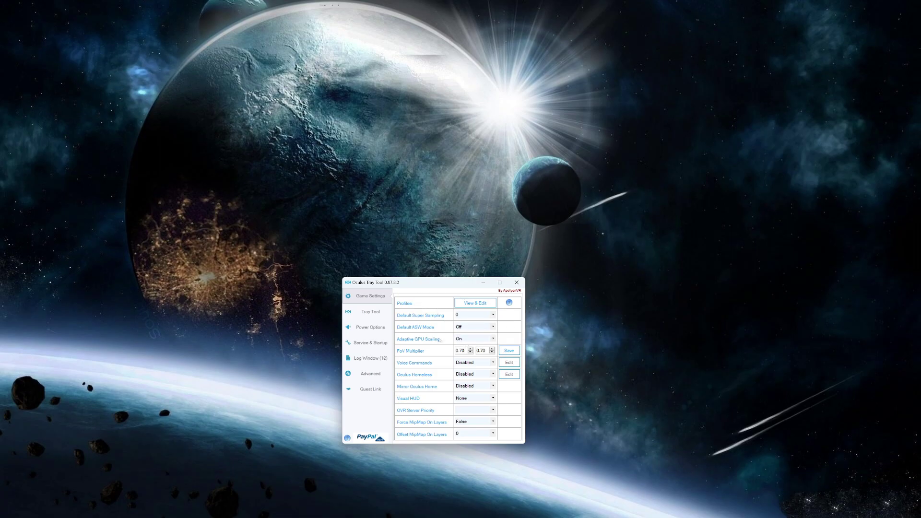
# Step: Review Game Settings (ASW Off, FoV 0.70), then the Advanced, Log, Quest Link, Power, Tray Tool pages
pyautogui.moveTo(421, 330)
pyautogui.click(460, 351)
pyautogui.click(374, 377)
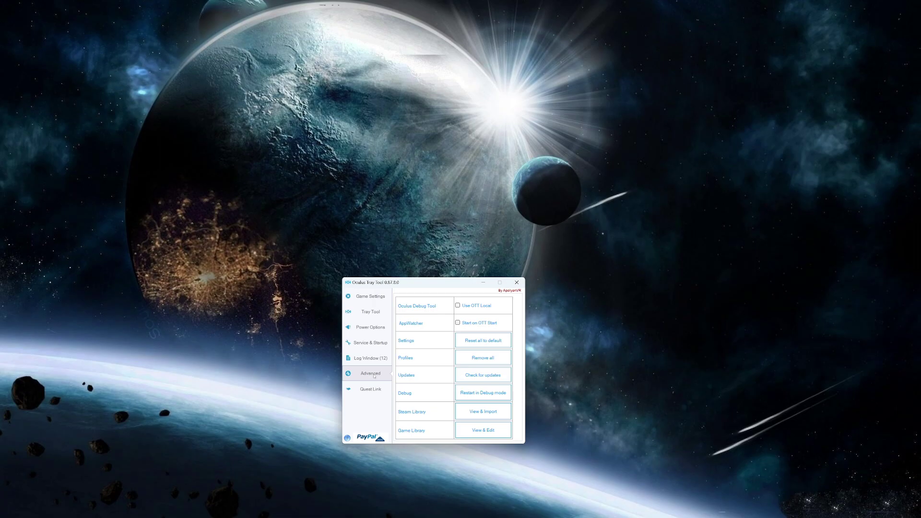
pyautogui.click(377, 360)
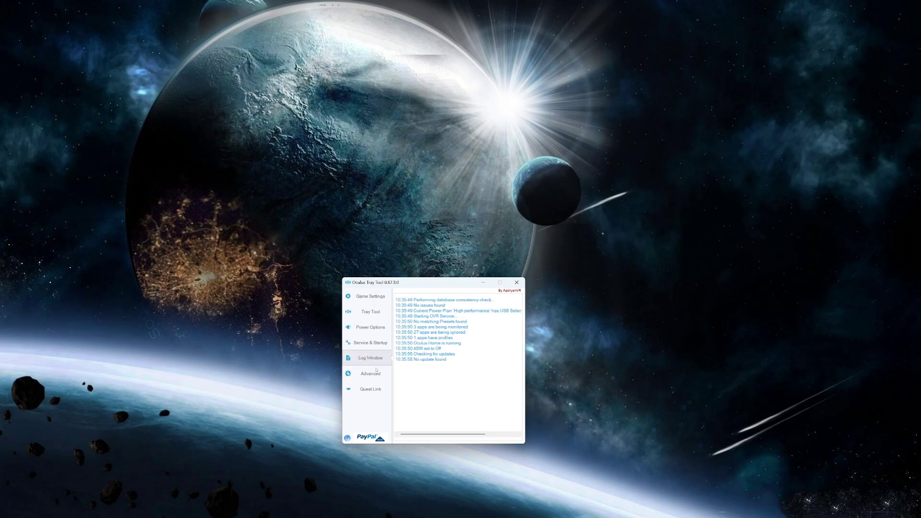
pyautogui.click(369, 389)
pyautogui.click(370, 327)
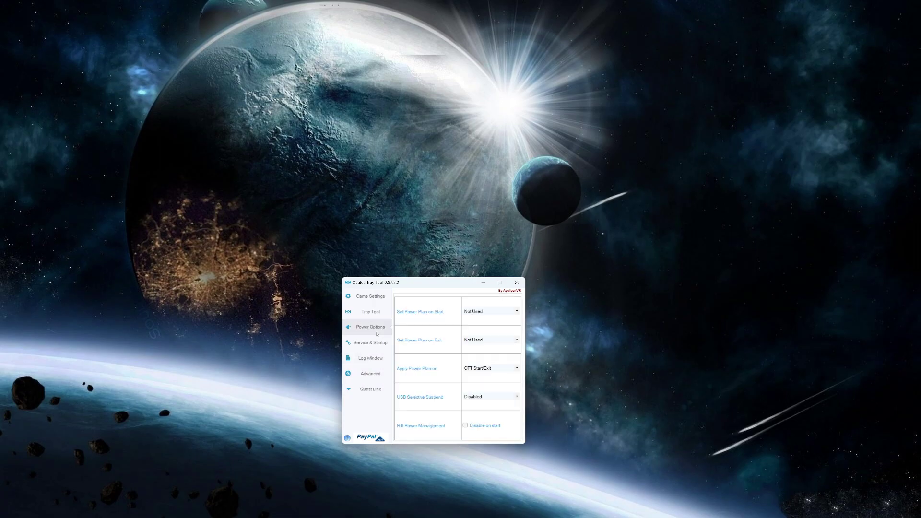
pyautogui.click(377, 309)
pyautogui.click(378, 297)
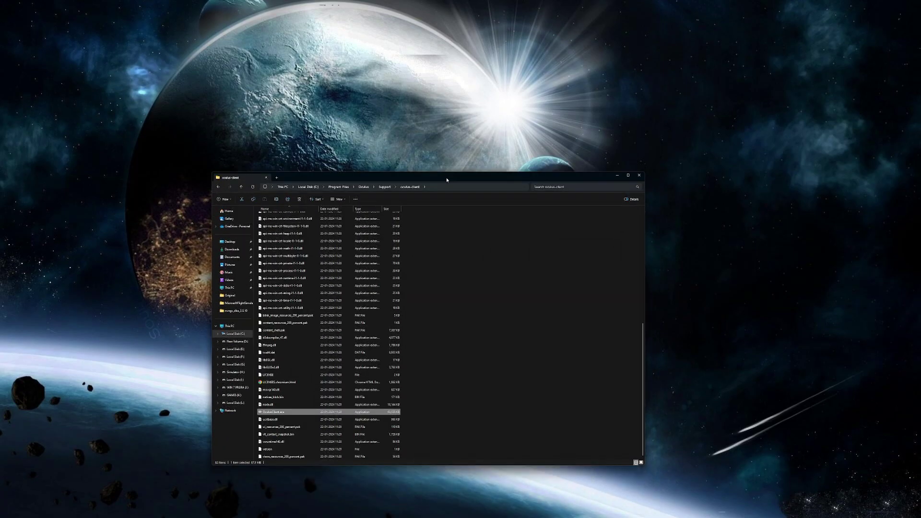
# Step: Launch OculusDebugTool.exe from Support\oculus-diagnostics and select the Encode Bitrate value
pyautogui.click(385, 187)
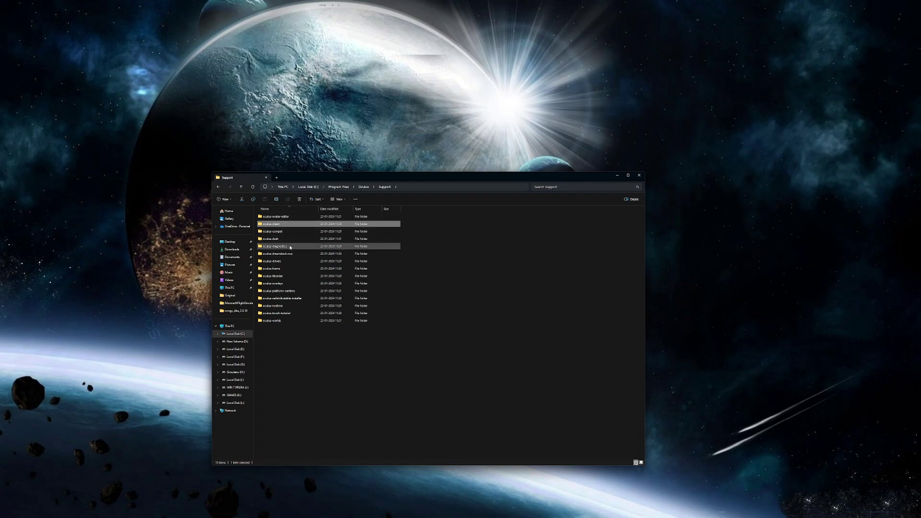
pyautogui.doubleClick(291, 246)
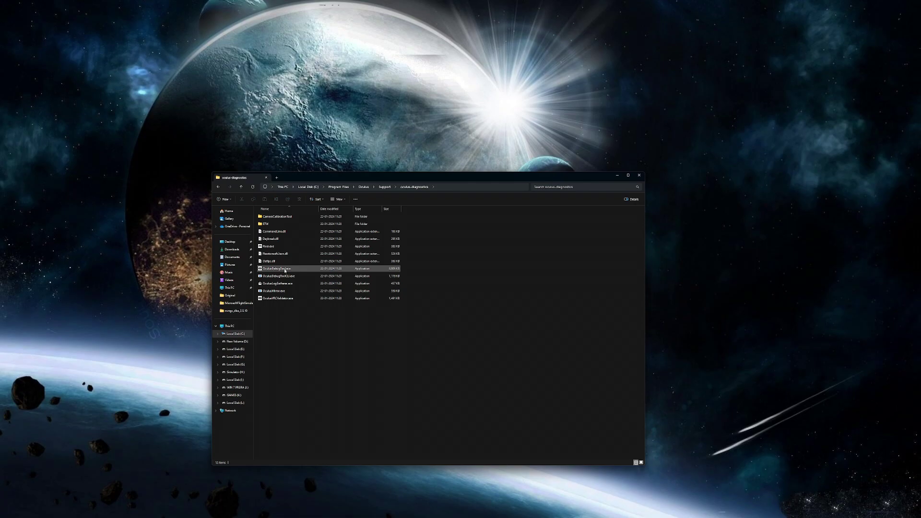
pyautogui.doubleClick(285, 269)
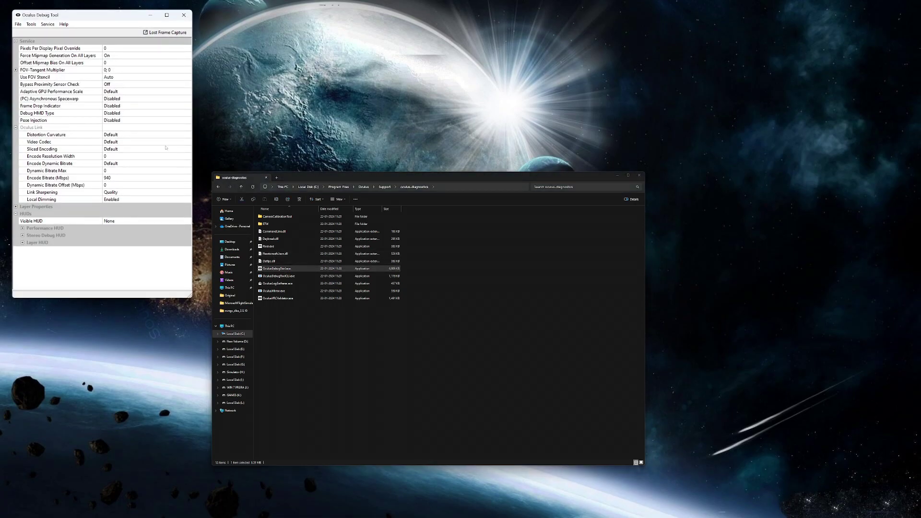
pyautogui.click(116, 178)
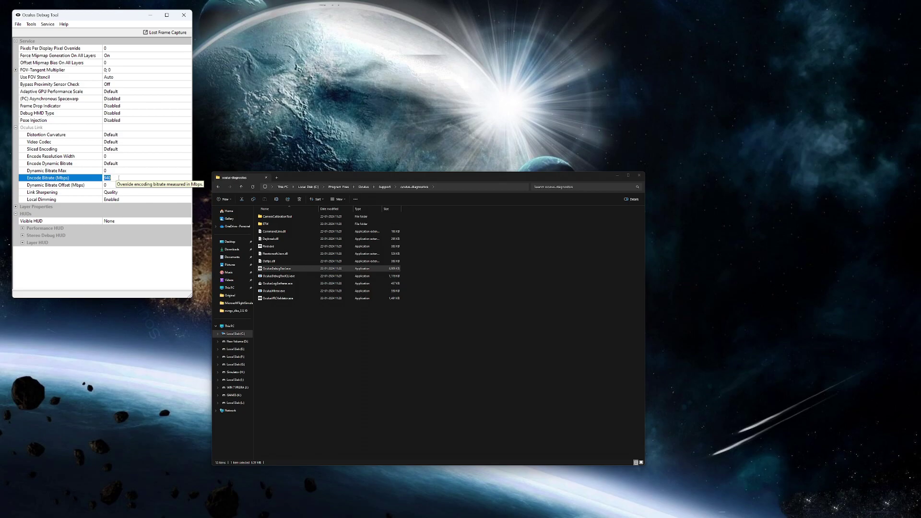
# Step: Enter 940 Mbps as the Encode Bitrate, using a Notepad scratch note for the value
pyautogui.press('Return')
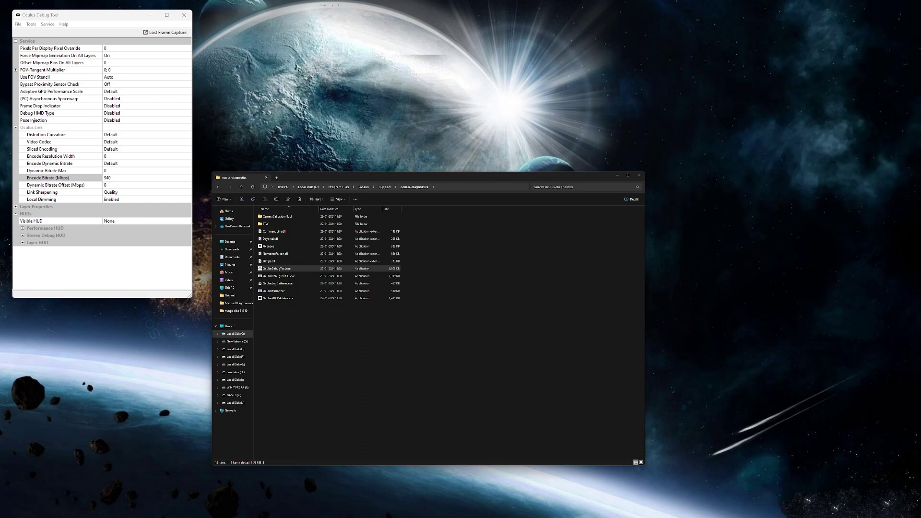
pyautogui.press('super+r')
pyautogui.write('n')
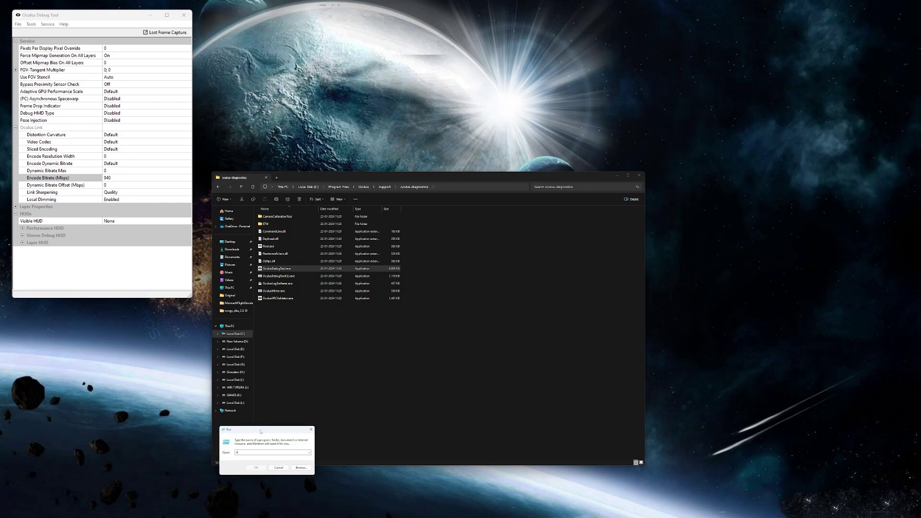
pyautogui.write('otepad')
pyautogui.press('Return')
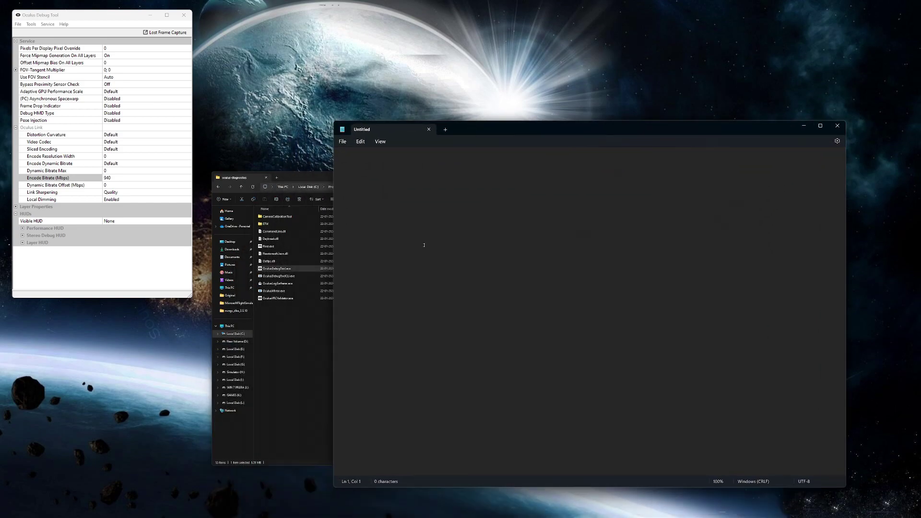
pyautogui.write('940')
pyautogui.hotkey('ctrl', 'a')
pyautogui.click(114, 180)
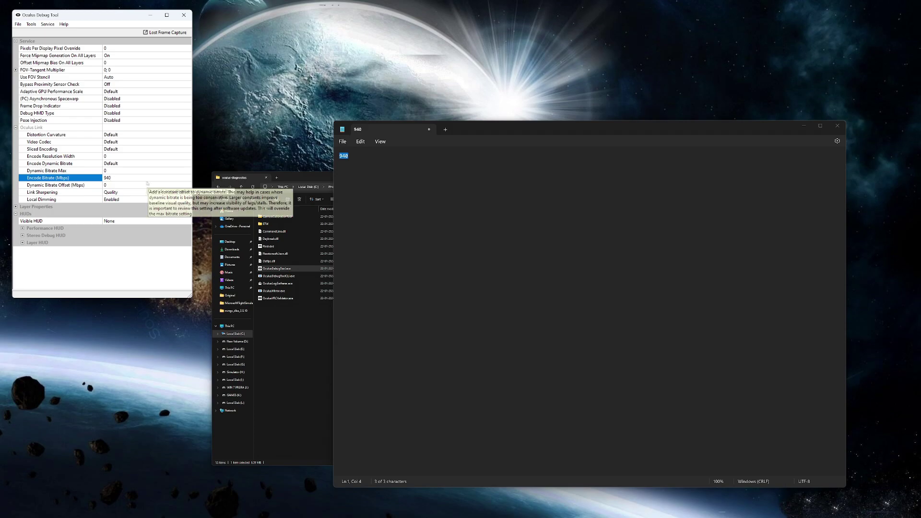
pyautogui.click(117, 178)
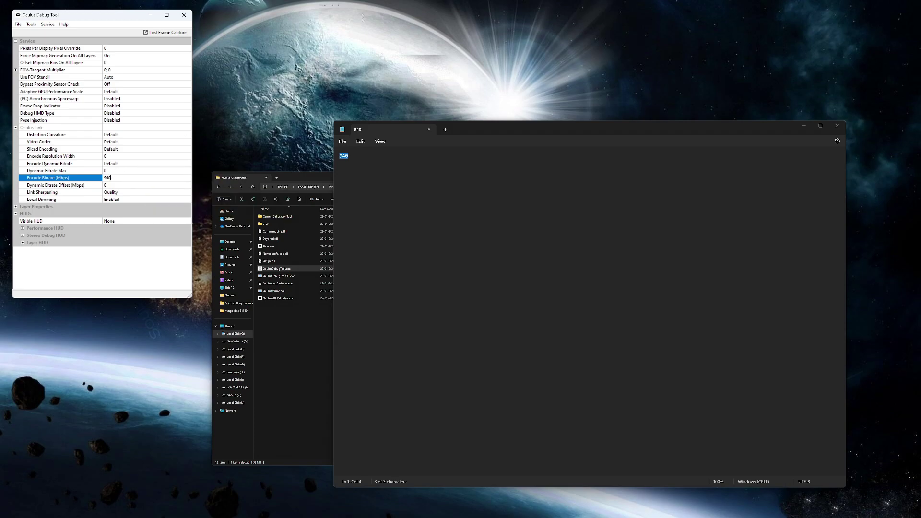
# Step: Close the scratch note without saving, then close Oculus Debug Tool
pyautogui.click(429, 129)
pyautogui.click(592, 323)
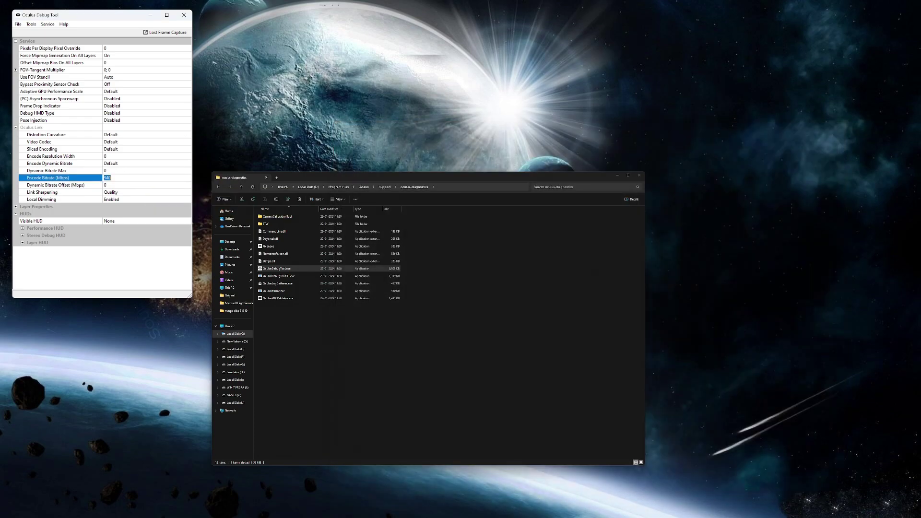
pyautogui.click(184, 16)
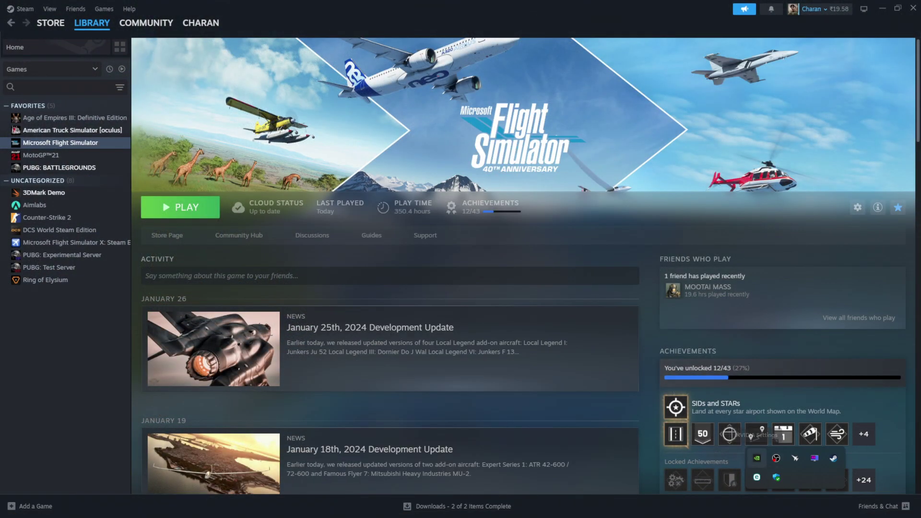
# Step: In NVIDIA Control Panel Program Settings, set Power management mode to Prefer maximum performance
pyautogui.rightClick(756, 458)
pyautogui.click(792, 465)
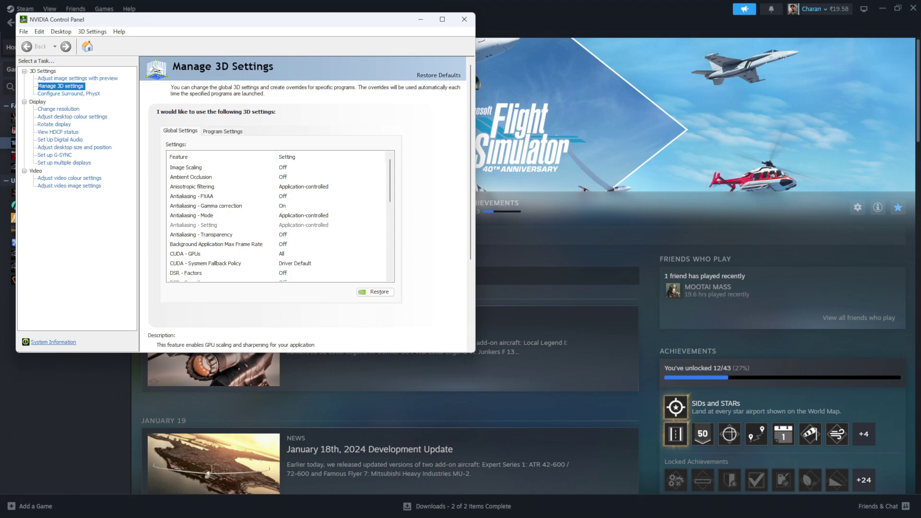
pyautogui.click(223, 131)
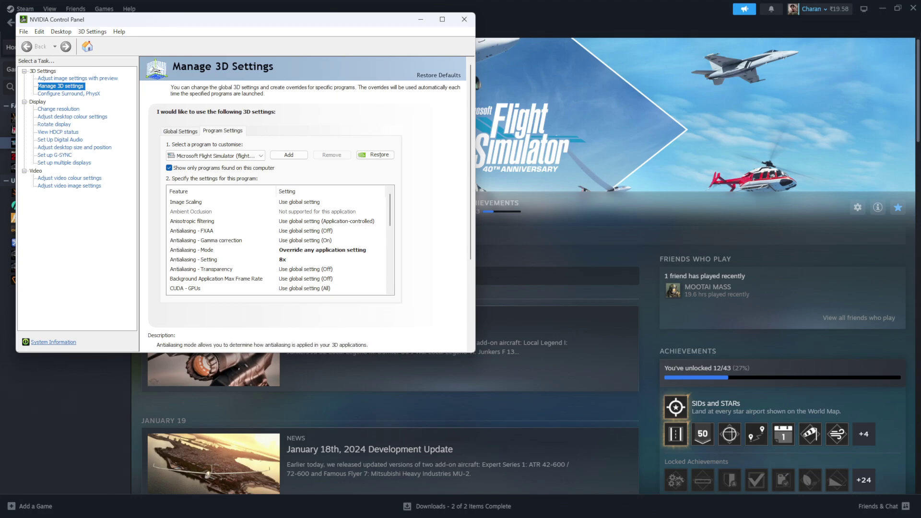
pyautogui.scroll(-5, 279, 240)
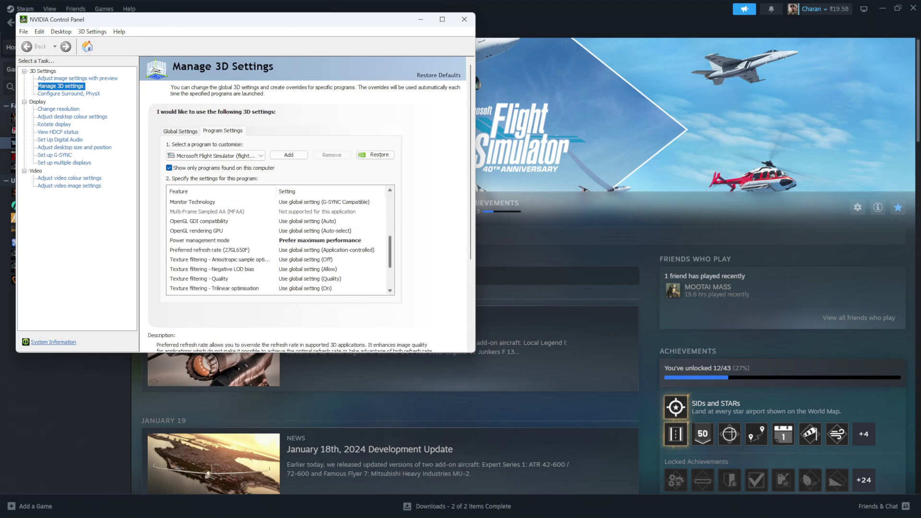
pyautogui.click(327, 240)
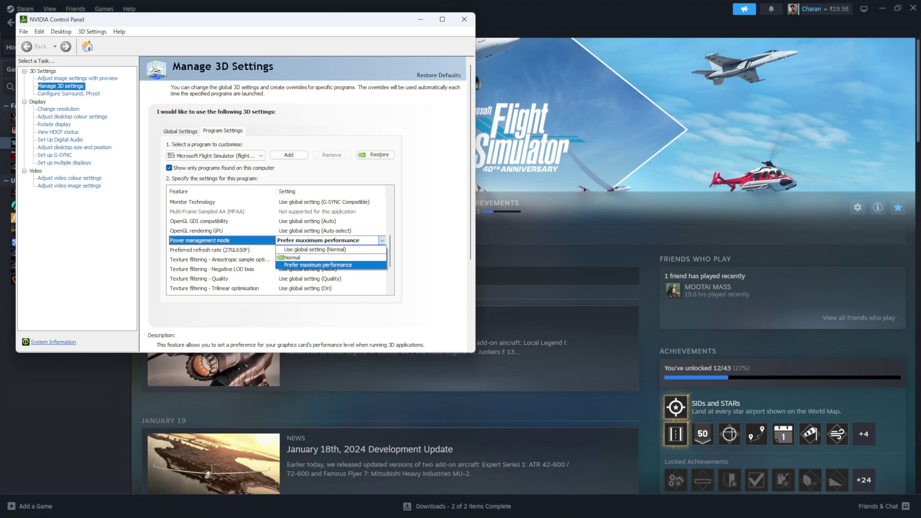
pyautogui.click(320, 261)
# Step: Cap Microsoft Flight Simulator's Max Frame Rate at 45 FPS
pyautogui.scroll(-3, 279, 245)
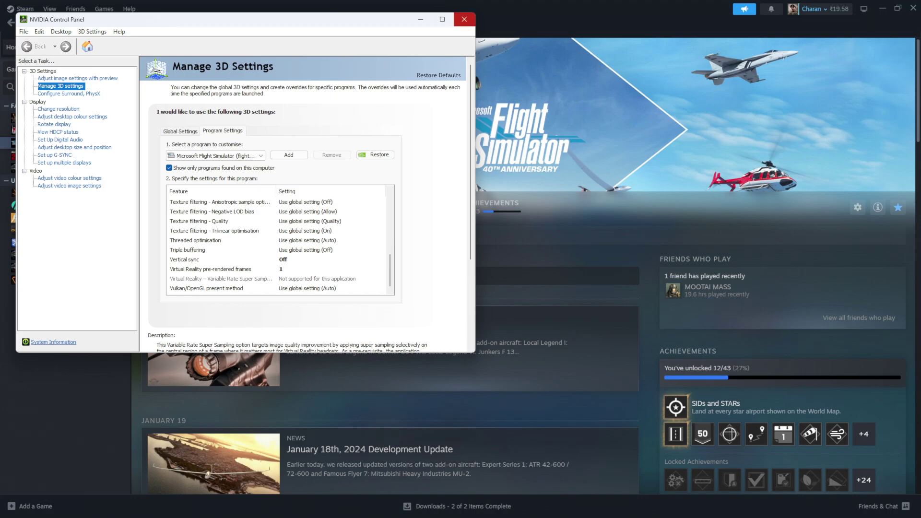
pyautogui.scroll(1, 278, 240)
pyautogui.click(221, 211)
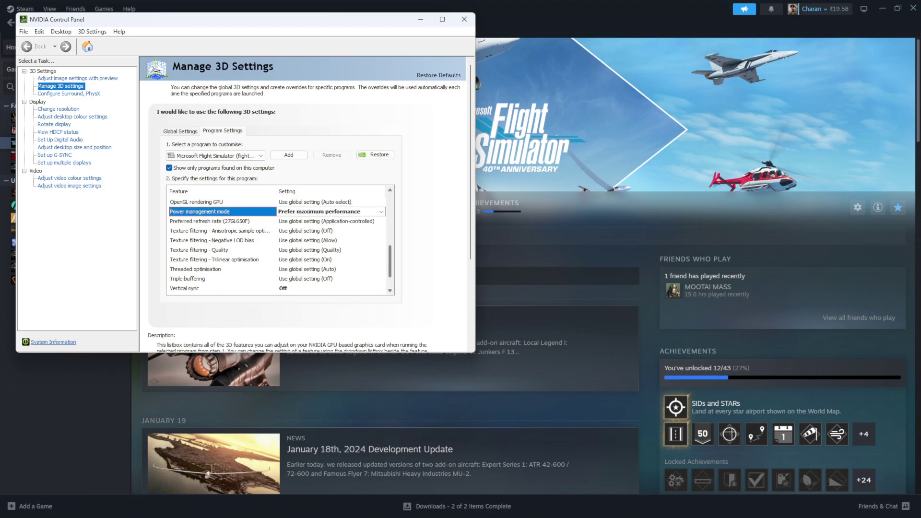
pyautogui.scroll(3, 221, 235)
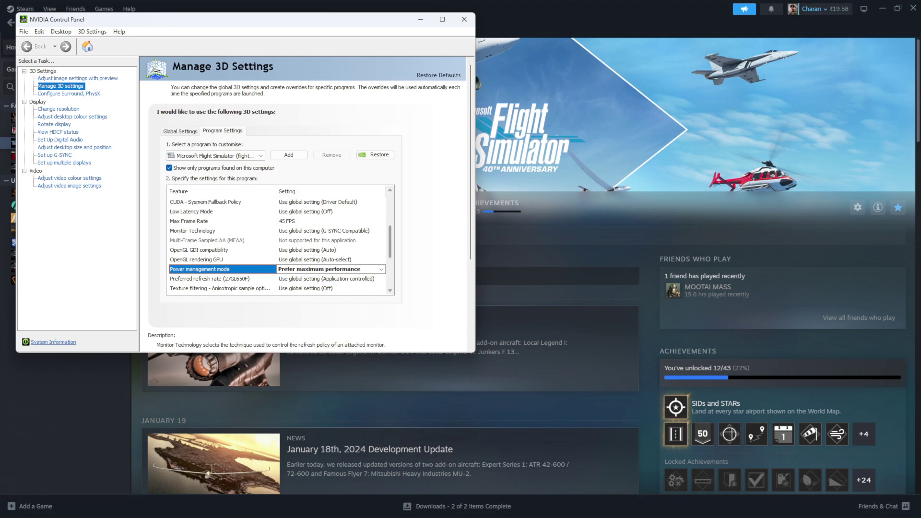
pyautogui.click(331, 222)
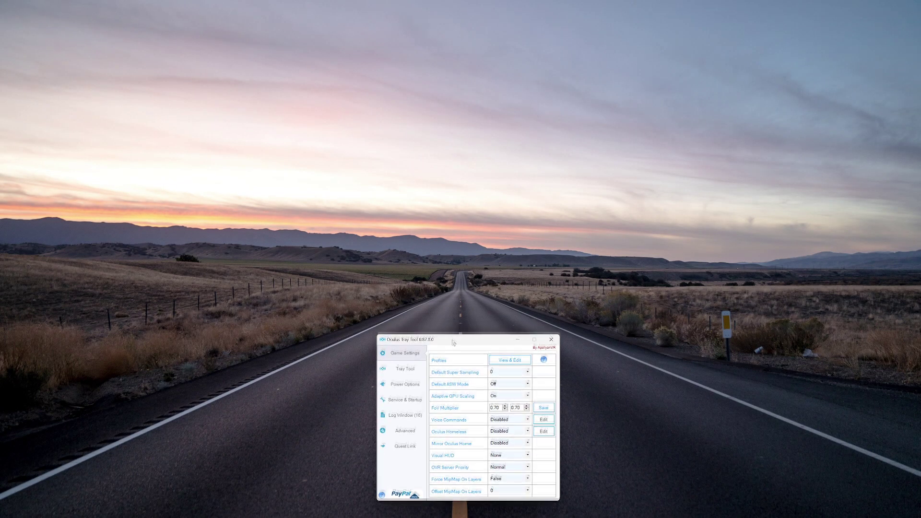
# Step: Restart the Oculus service from the Service & Startup tab, then launch Quest Link in the headset
pyautogui.click(410, 354)
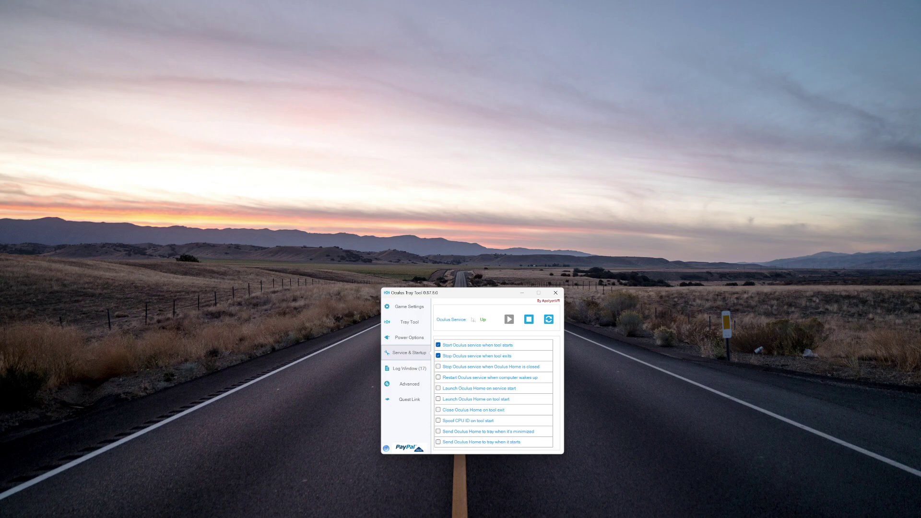
pyautogui.click(549, 320)
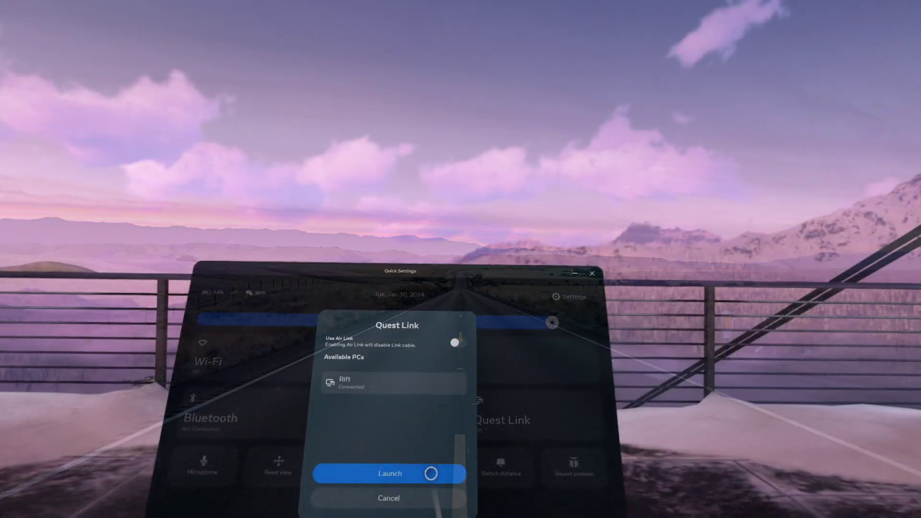
pyautogui.click(428, 471)
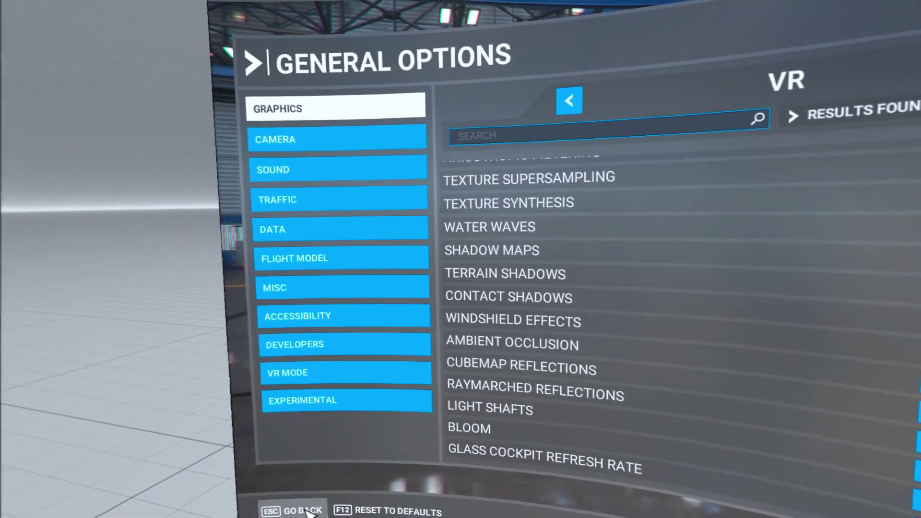
# Step: Close General Options after reviewing the VR column of graphics settings
pyautogui.click(305, 511)
# Step: Back out to the main menu, open the World Map, recenter the VR view, and bring up the OpenXR Toolkit menu
pyautogui.hotkey('shift', 'Tab')
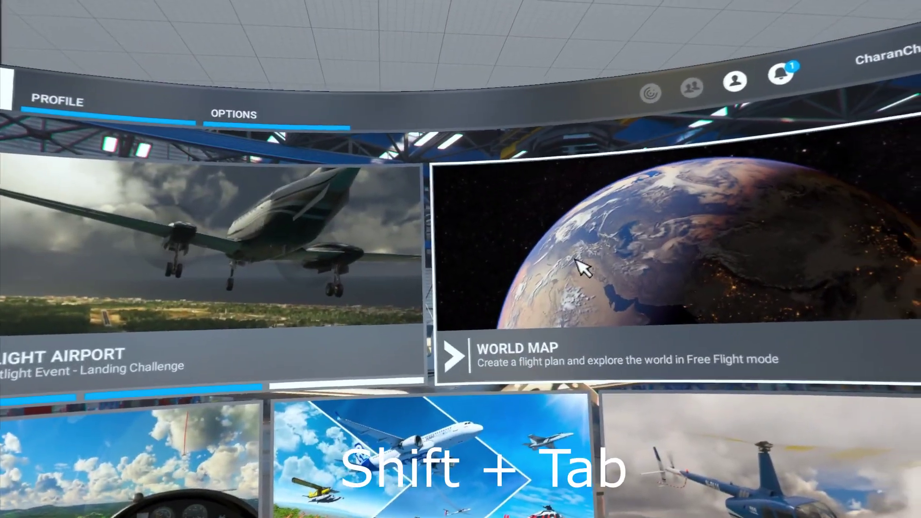
pyautogui.click(580, 266)
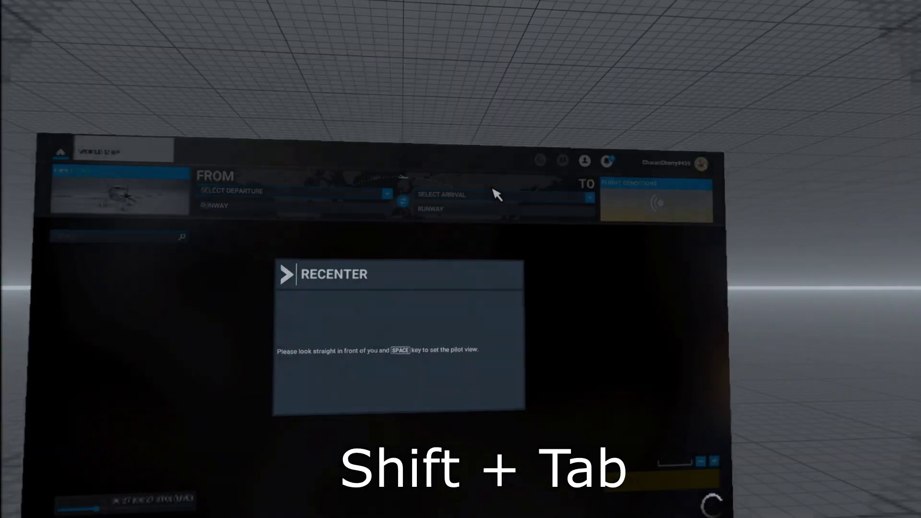
pyautogui.press('space')
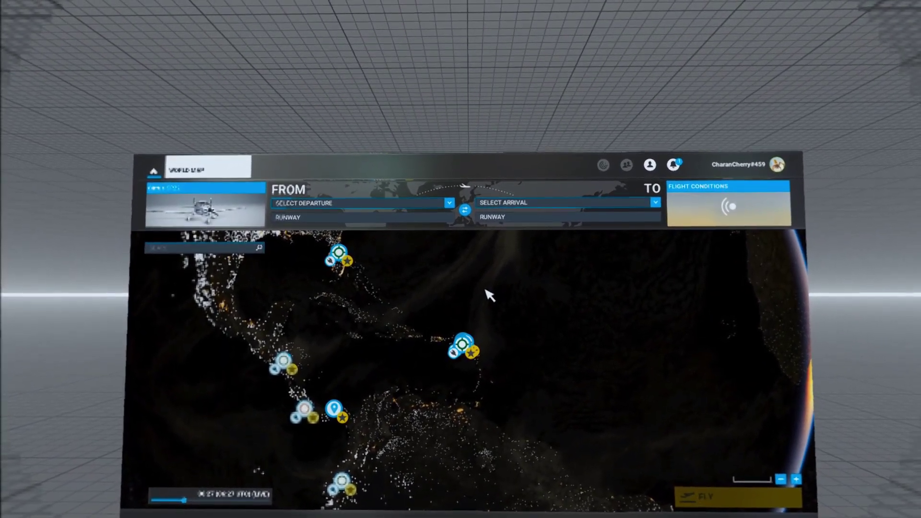
pyautogui.hotkey('ctrl', 'F2')
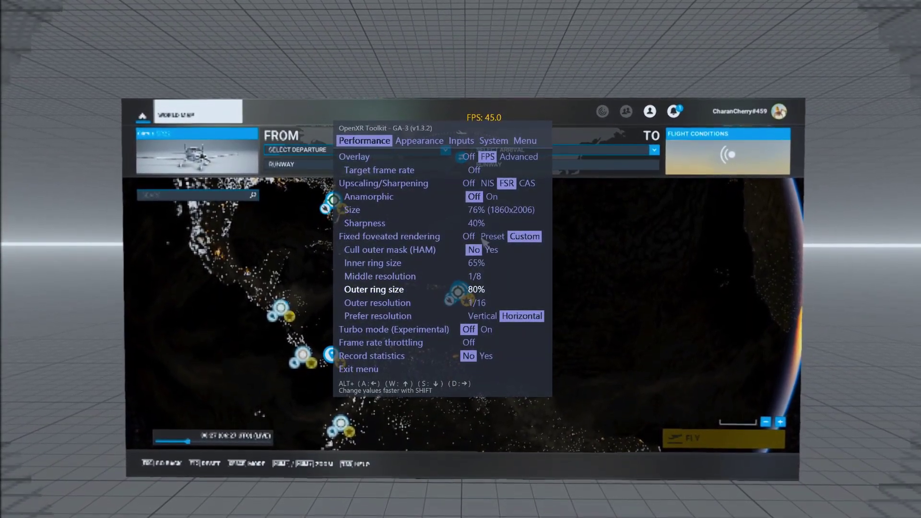
# Step: Step through the Performance, Appearance, Inputs, System and Menu tabs, then choose Exit menu
pyautogui.hotkey('alt', 's')
pyautogui.hotkey('alt', 's')
pyautogui.hotkey('alt', 's')
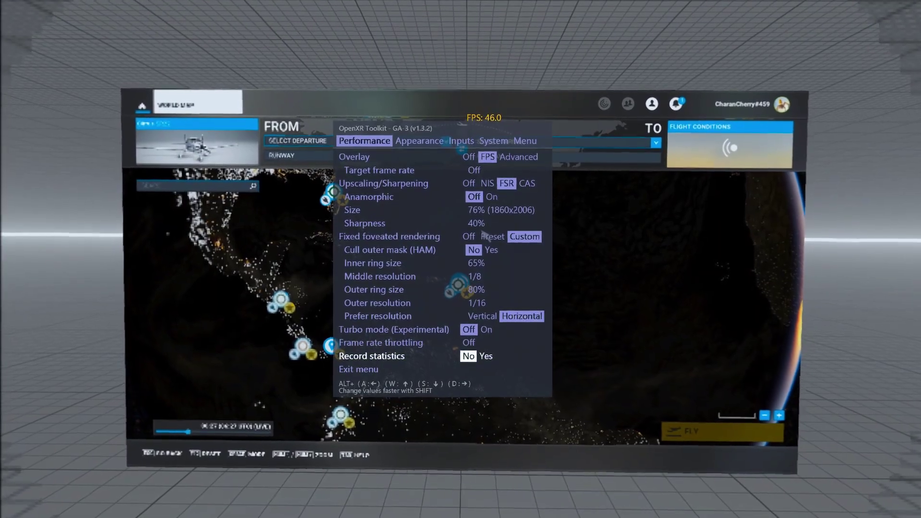
pyautogui.hotkey('alt', 'd')
pyautogui.hotkey('ctrl', 'F2')
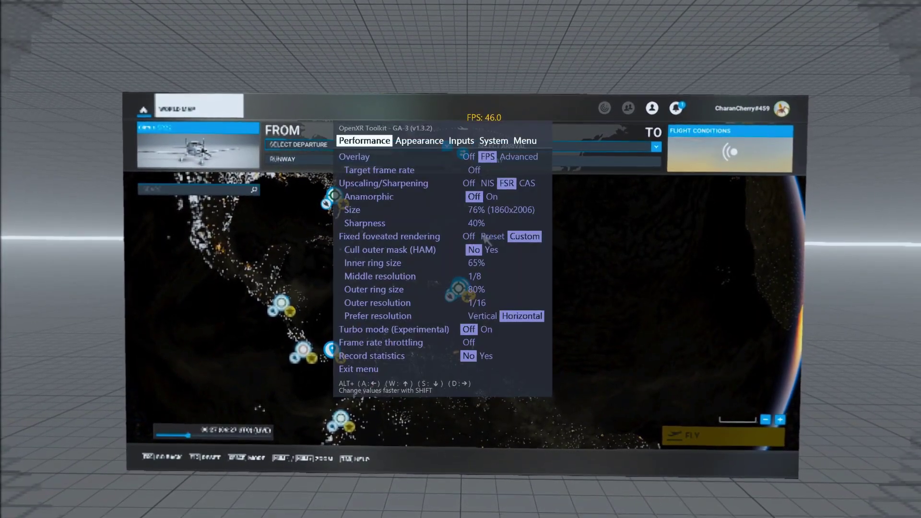
pyautogui.hotkey('alt', 'd')
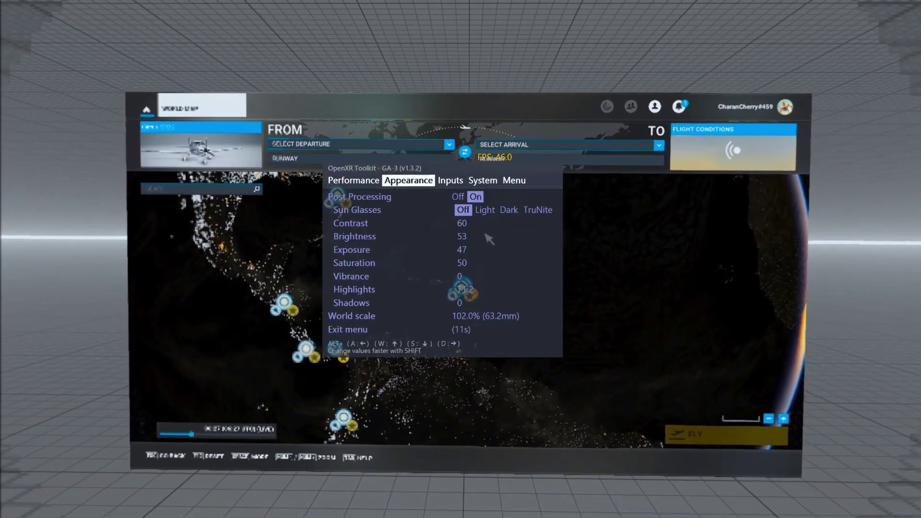
pyautogui.hotkey('alt', 'd')
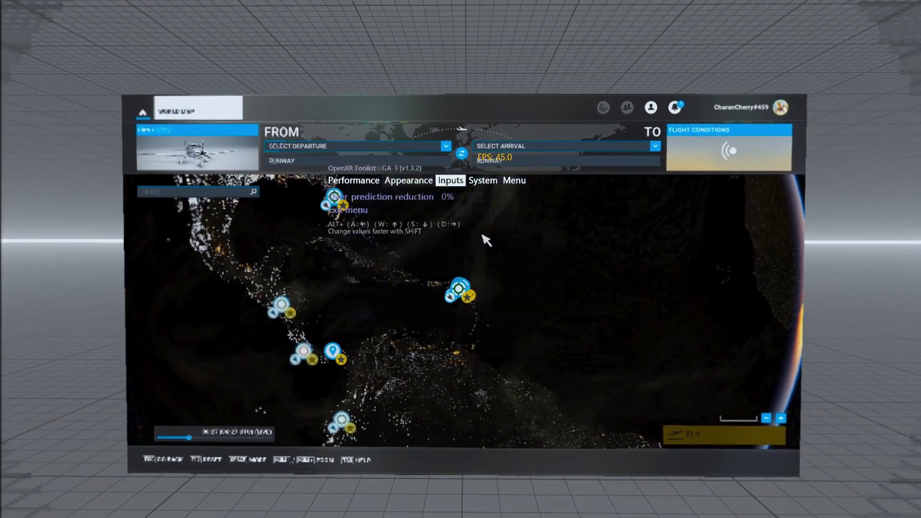
pyautogui.hotkey('alt', 'd')
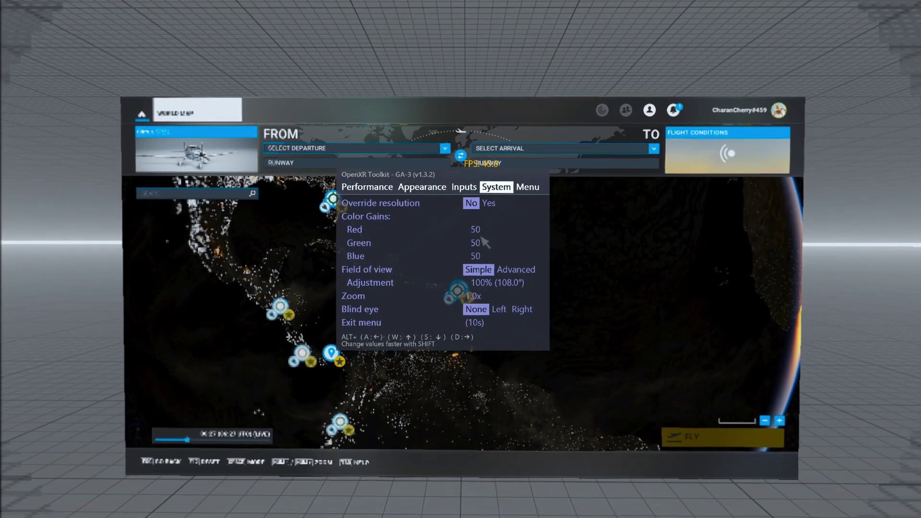
pyautogui.hotkey('alt', 'd')
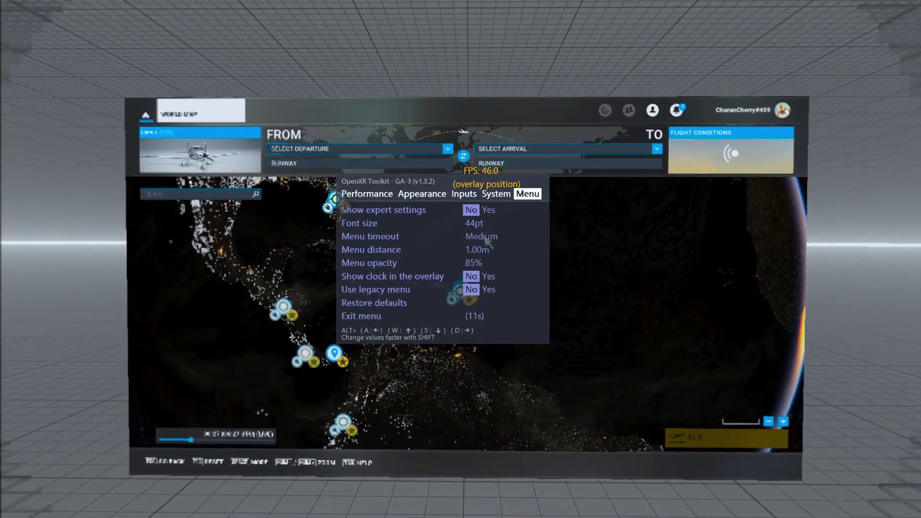
pyautogui.hotkey('alt', 's')
pyautogui.hotkey('alt', 's')
pyautogui.hotkey('alt', 's')
pyautogui.hotkey('alt', 's')
pyautogui.hotkey('alt', 's')
pyautogui.hotkey('alt', 's')
pyautogui.hotkey('alt', 's')
pyautogui.hotkey('alt', 's')
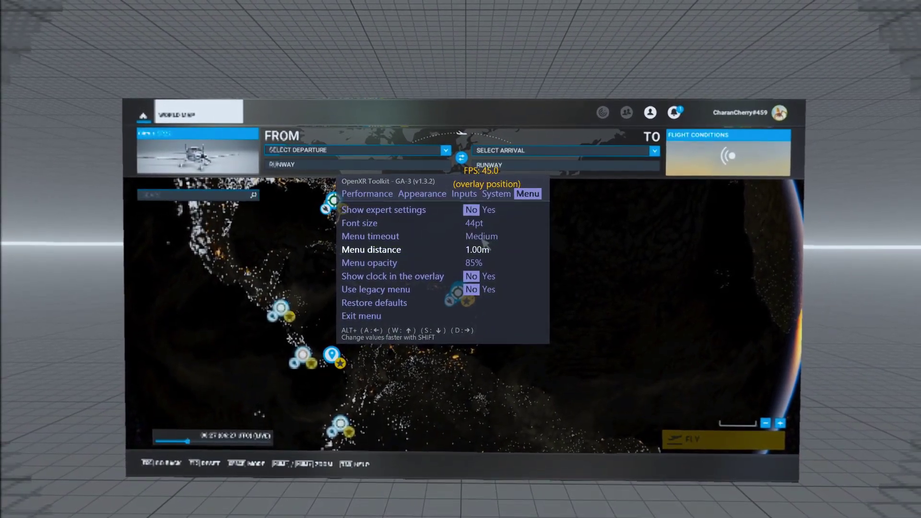
pyautogui.hotkey('alt', 's')
pyautogui.hotkey('alt', 'd')
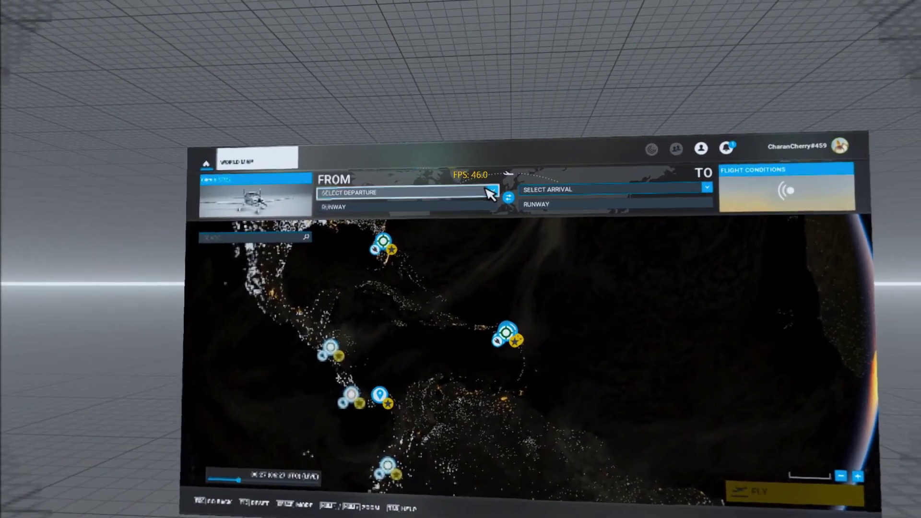
# Step: Pick PAKT Ketchikan Intl as departure, set the time to 18:16 UTC, and start the flight
pyautogui.click(509, 171)
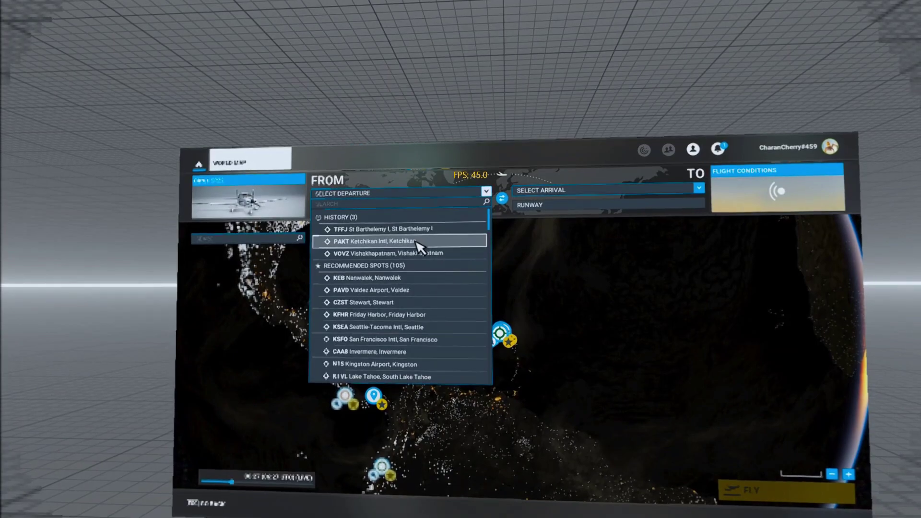
pyautogui.click(421, 243)
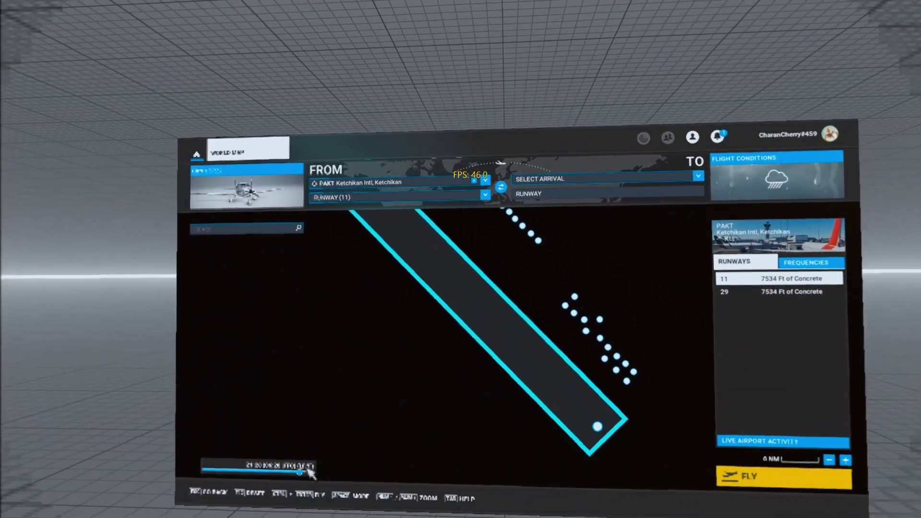
pyautogui.moveTo(291, 480); pyautogui.dragTo(272, 479)
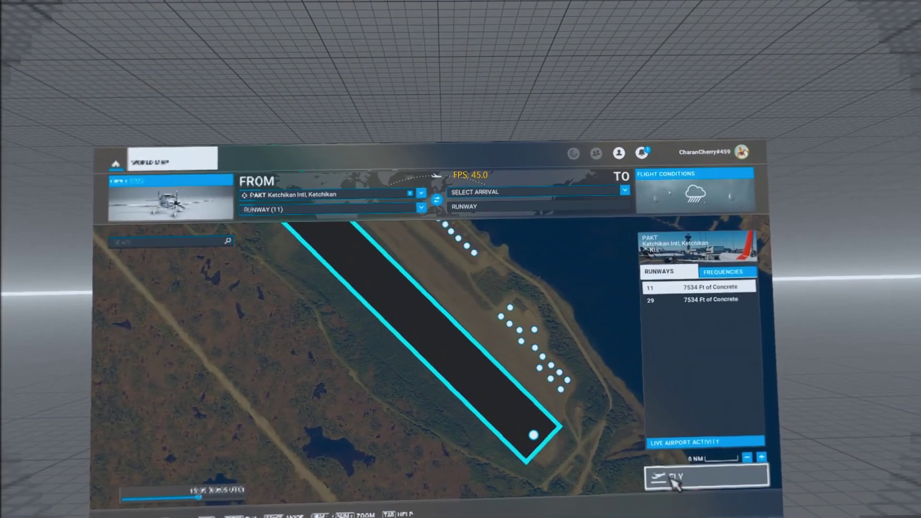
pyautogui.click(734, 476)
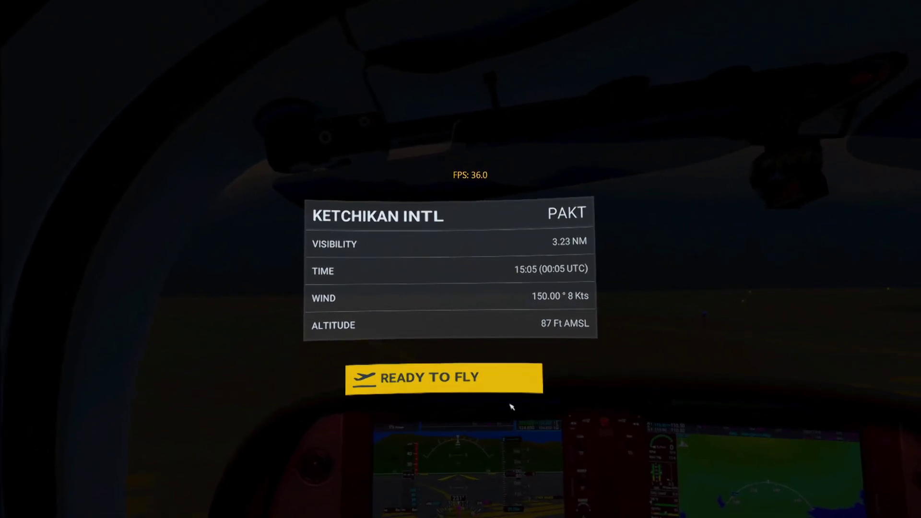
# Step: Dismiss the Ready to Fly briefing to sit in the cockpit on the Ketchikan runway
pyautogui.click(495, 385)
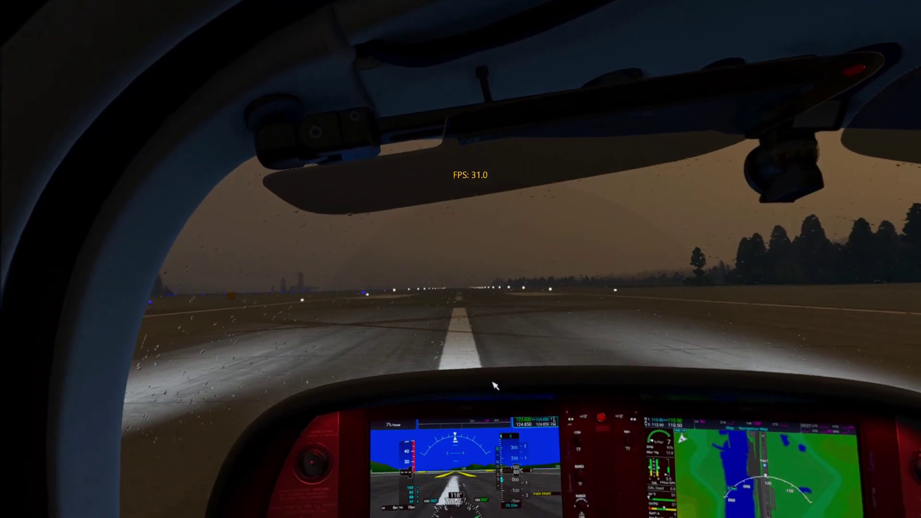